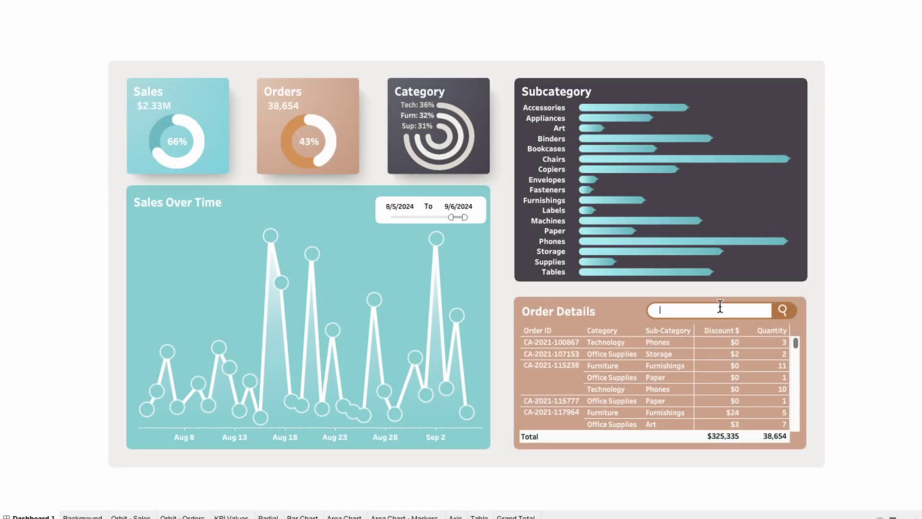
Search Order Details for 'paper', 'chuck' and 'texas', clearing each, then exit presentation mode
{"action": "type", "text": "aper"}
{"action": "left_click", "coordinate": [757, 310]}
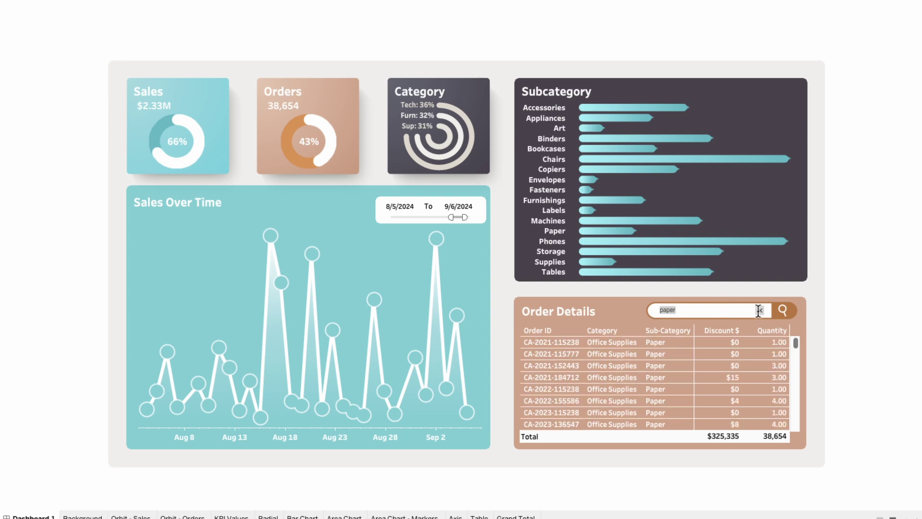
{"action": "type", "text": "chuck"}
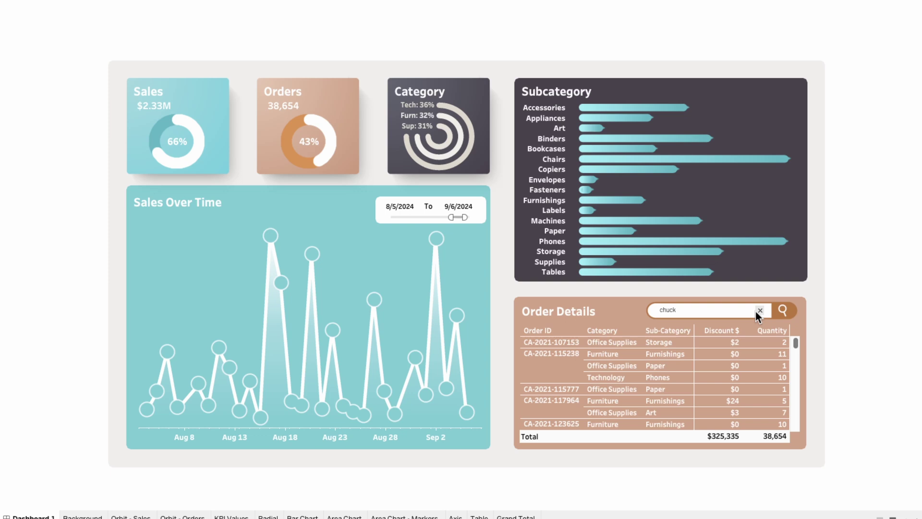
{"action": "left_click", "coordinate": [757, 310]}
{"action": "type", "text": "t"}
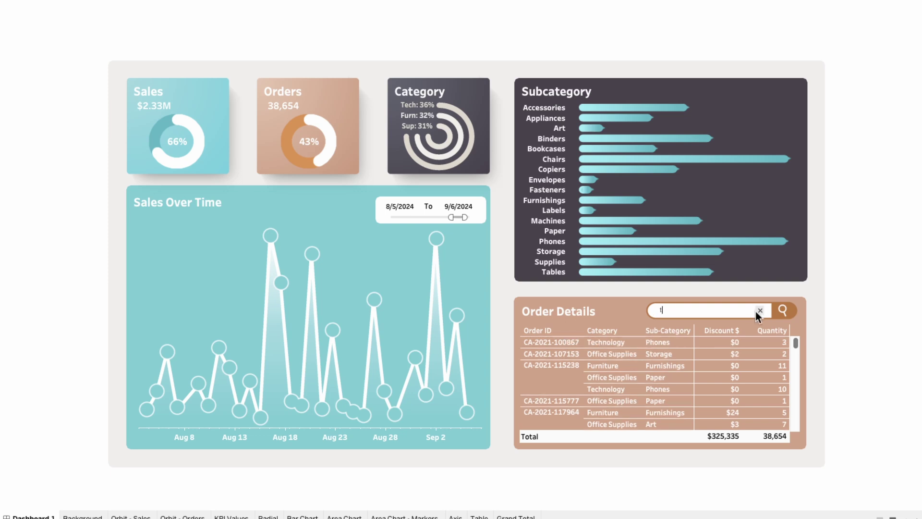
{"action": "type", "text": "exas"}
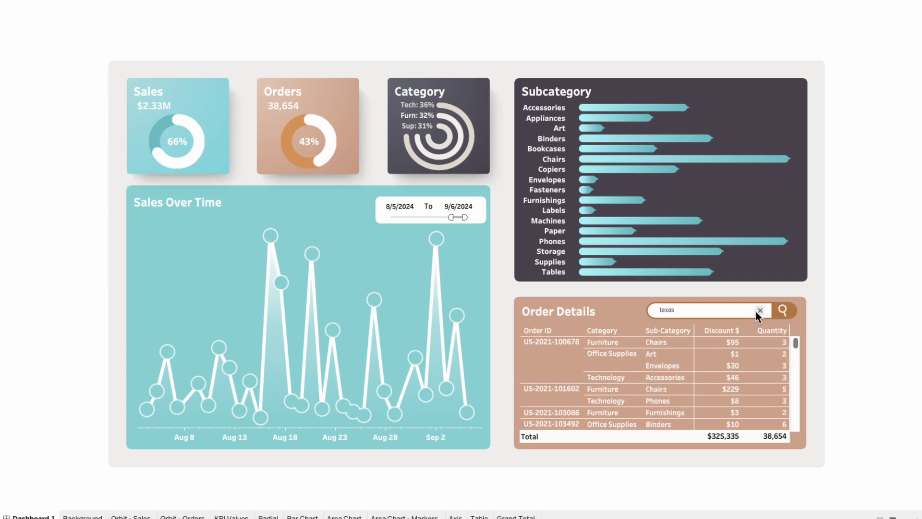
{"action": "left_click", "coordinate": [757, 310]}
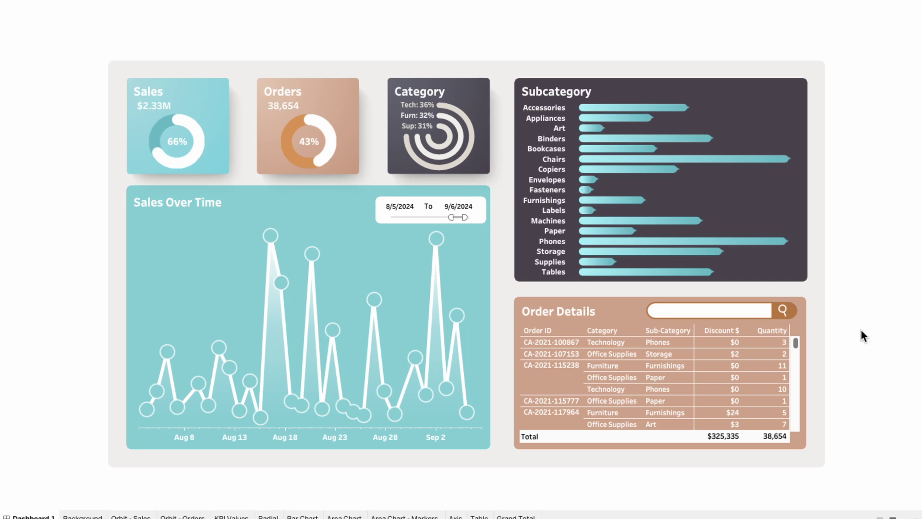
{"action": "key", "text": "Escape"}
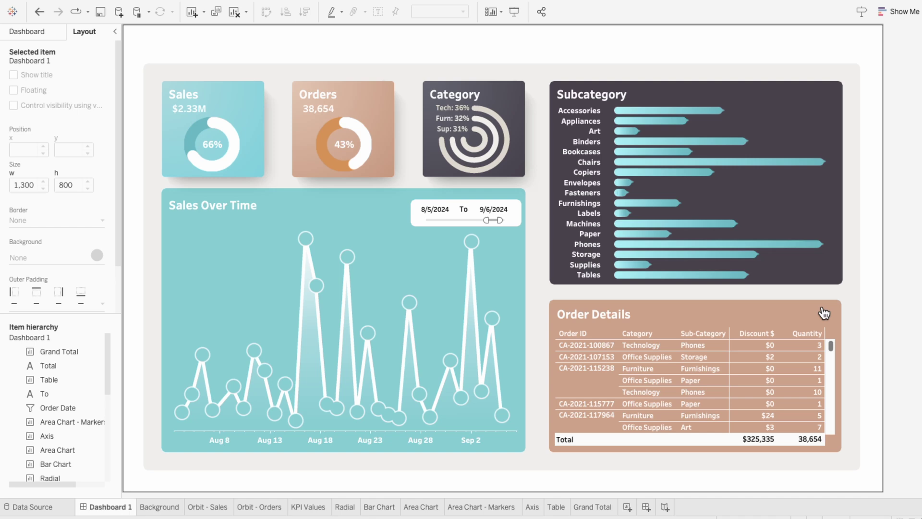
On the Table worksheet, create a new calculated field named 'Search Feature'
{"action": "left_click", "coordinate": [556, 505]}
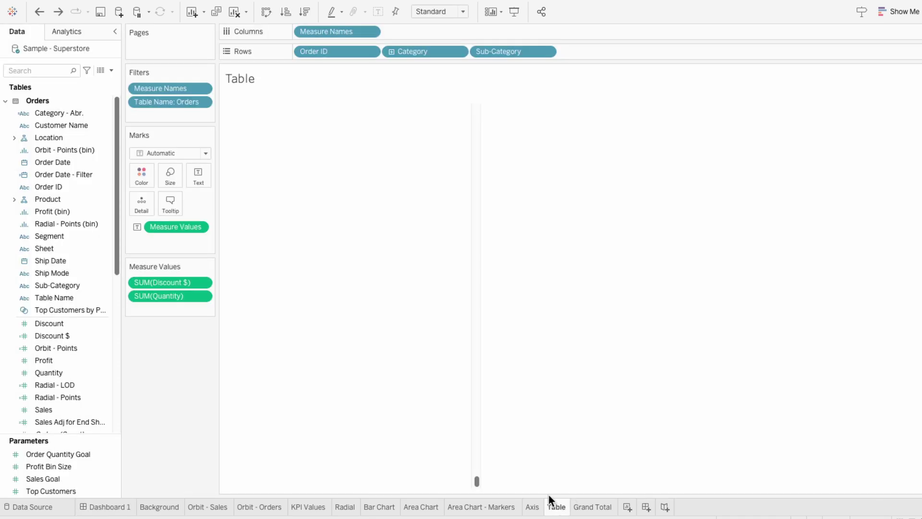
{"action": "left_click", "coordinate": [110, 70]}
{"action": "left_click", "coordinate": [107, 81]}
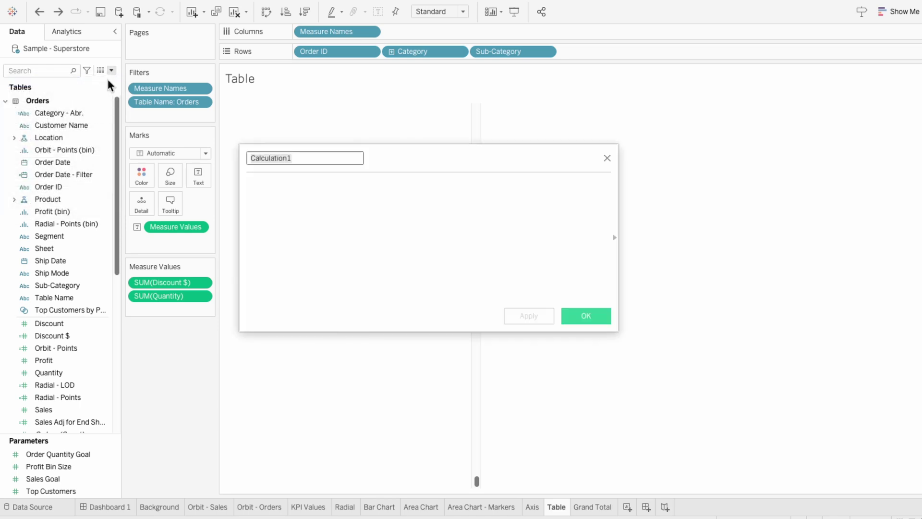
{"action": "type", "text": "Search Featu"}
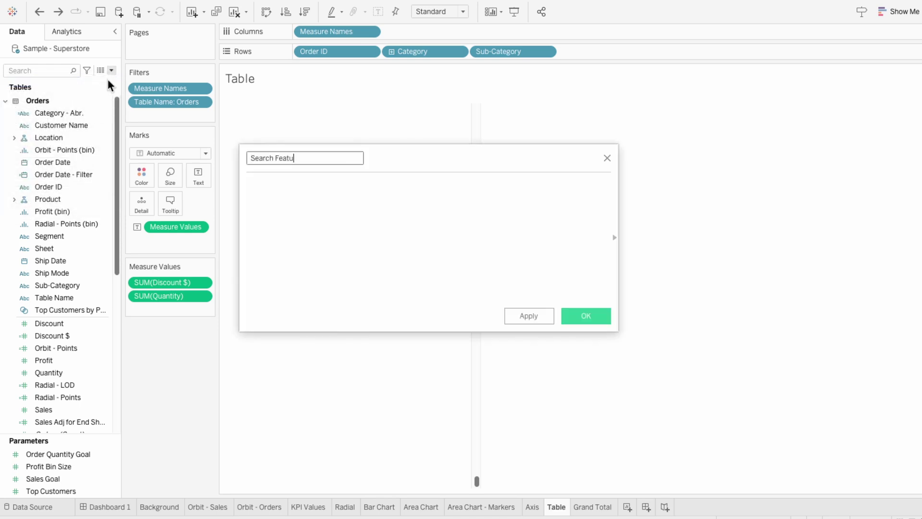
{"action": "type", "text": "re"}
{"action": "key", "text": "Tab"}
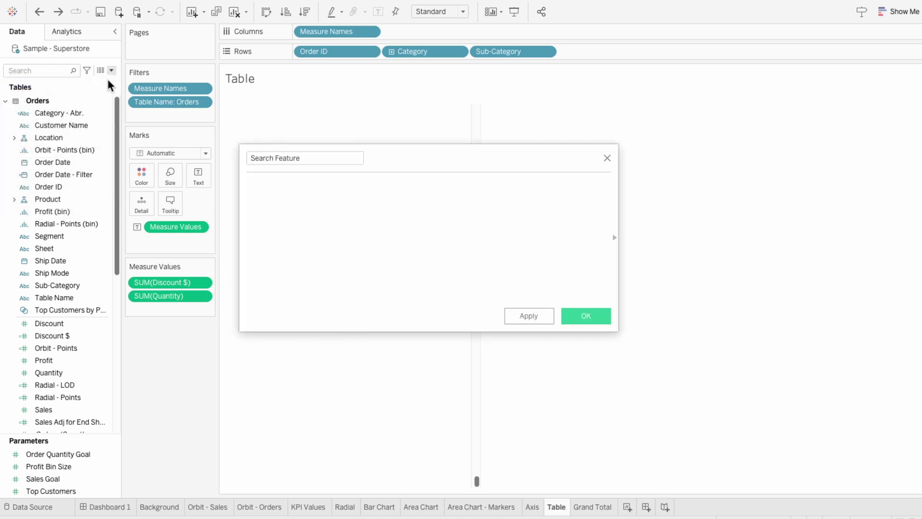
Write the formula Customer Name + Country/Region + Region
{"action": "type", "text": "customer"}
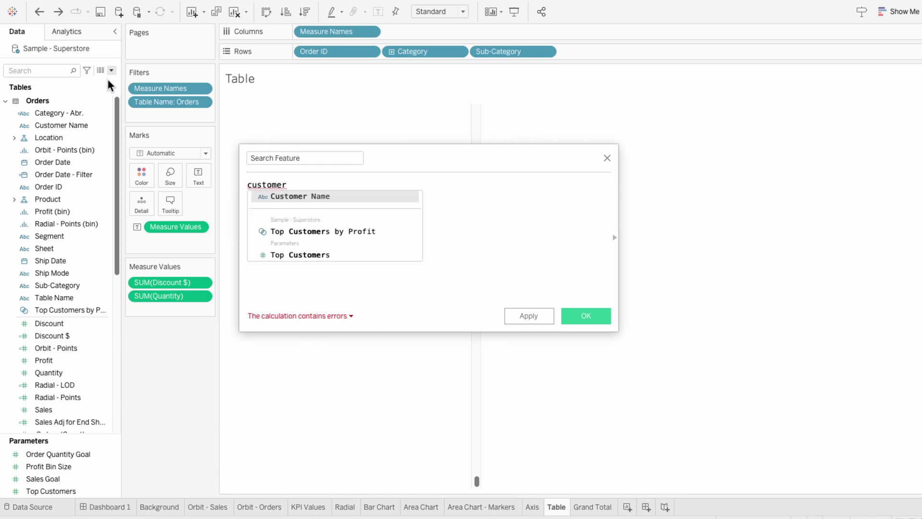
{"action": "key", "text": "Return"}
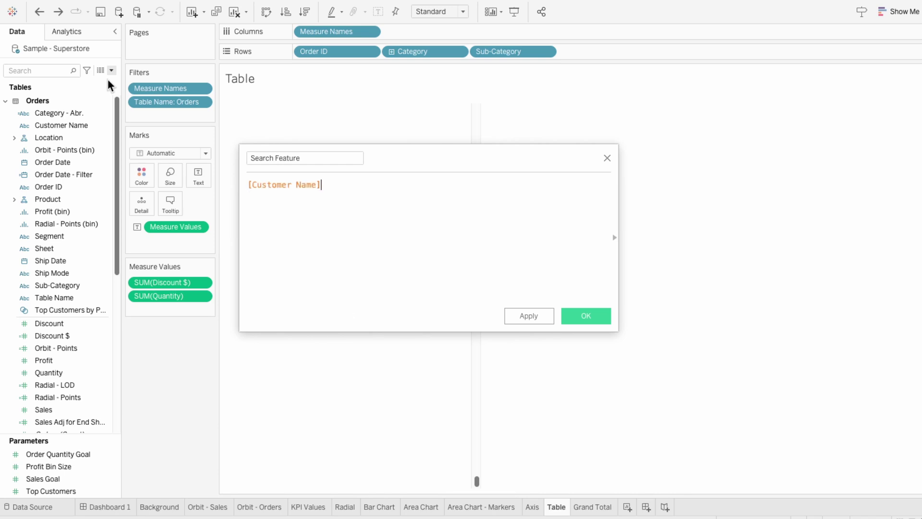
{"action": "type", "text": "+ "}
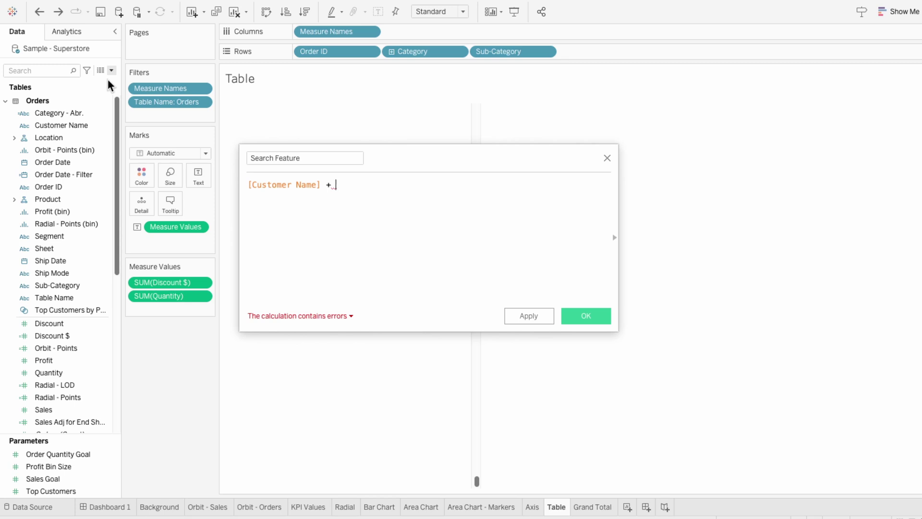
{"action": "type", "text": "countr"}
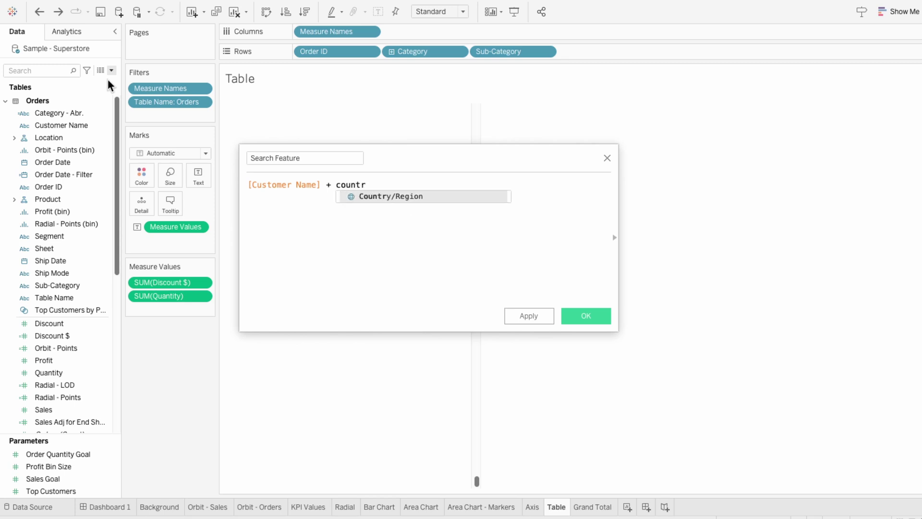
{"action": "key", "text": "Return"}
{"action": "type", "text": "+ reg"}
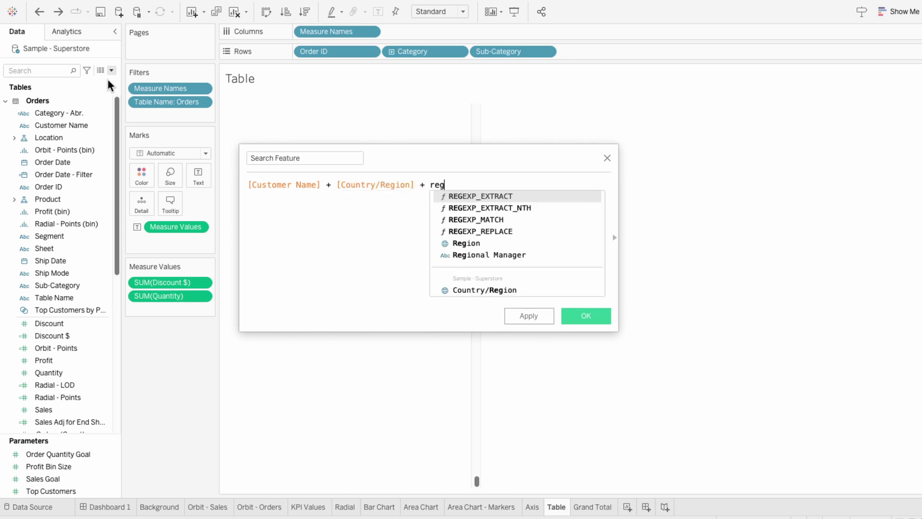
{"action": "key", "text": "Down"}
{"action": "key", "text": "Down"}
{"action": "key", "text": "Down"}
{"action": "key", "text": "Down"}
{"action": "key", "text": "Return"}
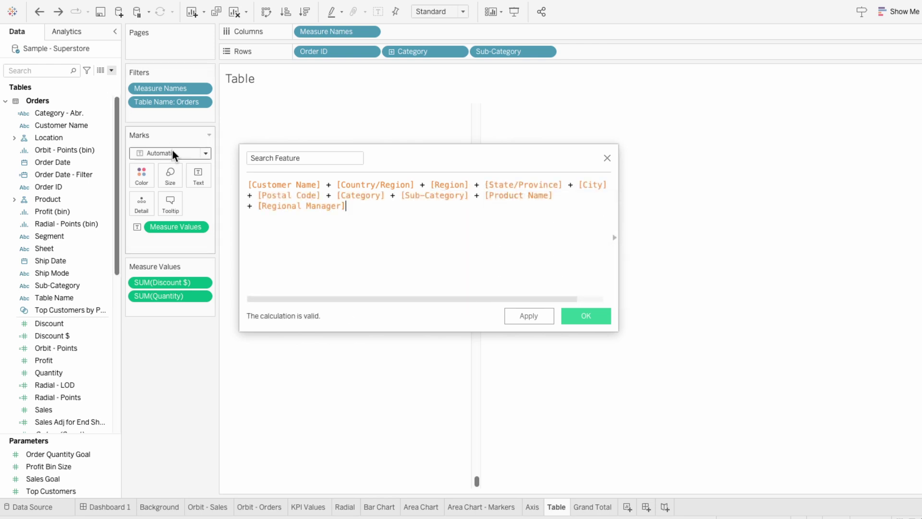
Save the Search Feature calculation and add it to Filters with 'Use all' selected
{"action": "left_click", "coordinate": [603, 319]}
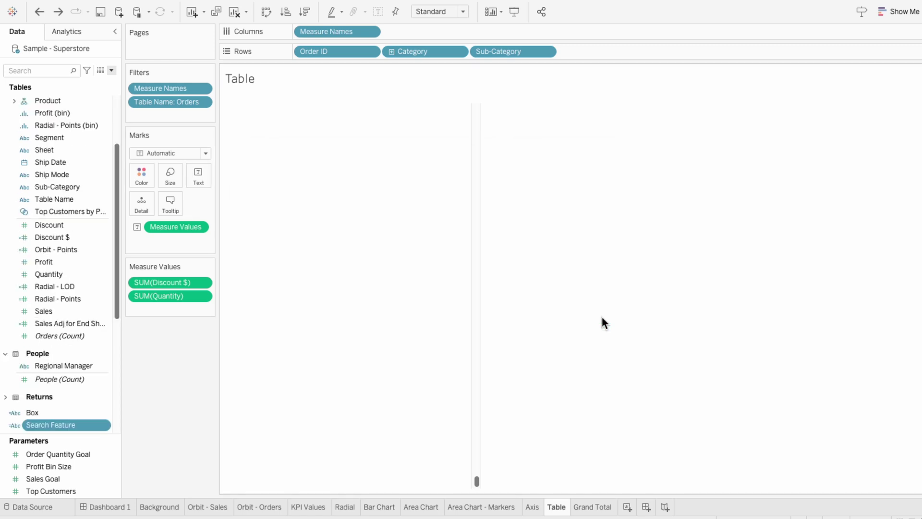
{"action": "left_click_drag", "start_coordinate": [62, 428], "coordinate": [162, 116]}
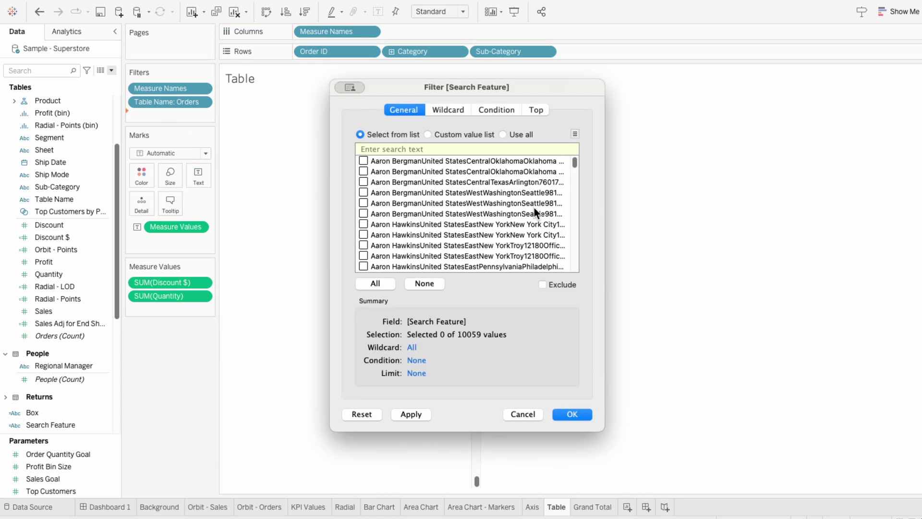
{"action": "scroll", "coordinate": [534, 210], "scroll_direction": "down", "scroll_amount": 10}
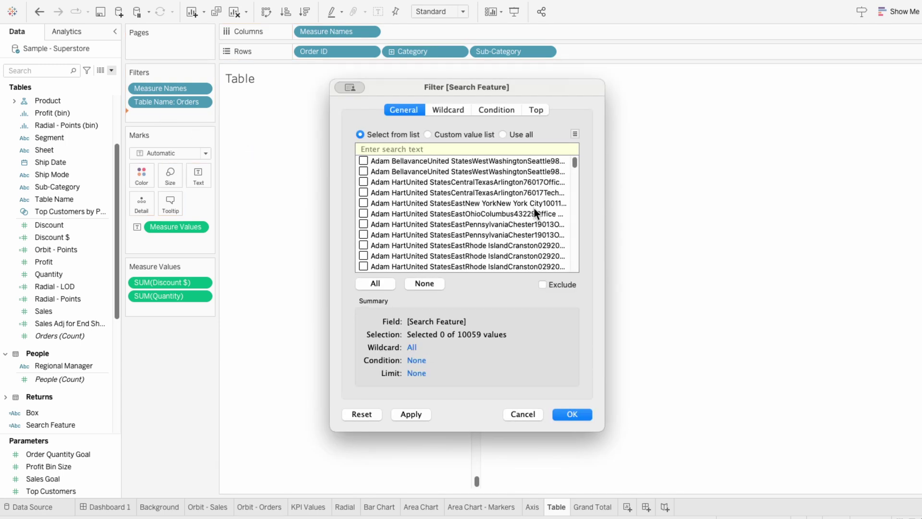
{"action": "left_click", "coordinate": [504, 134]}
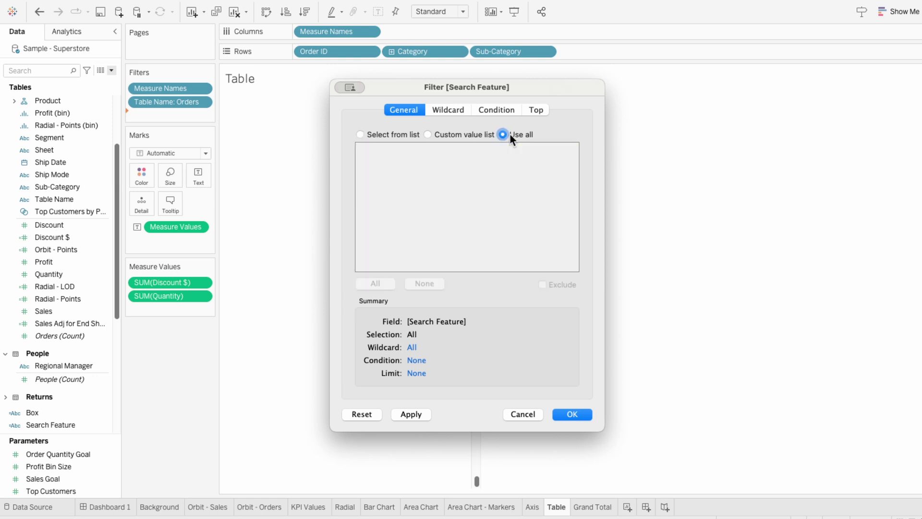
{"action": "left_click", "coordinate": [582, 413]}
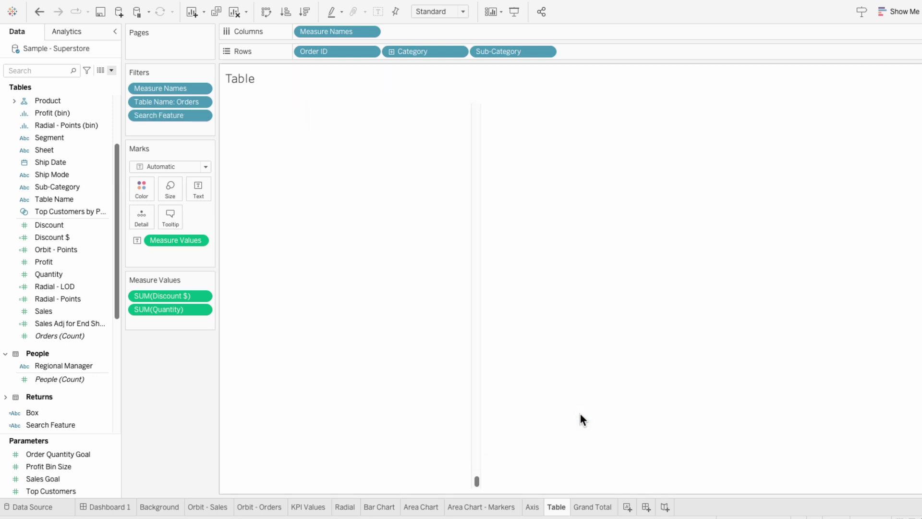
On Dashboard 1, show the Search Feature filter from Order Details and move its card alongside
{"action": "left_click", "coordinate": [107, 507]}
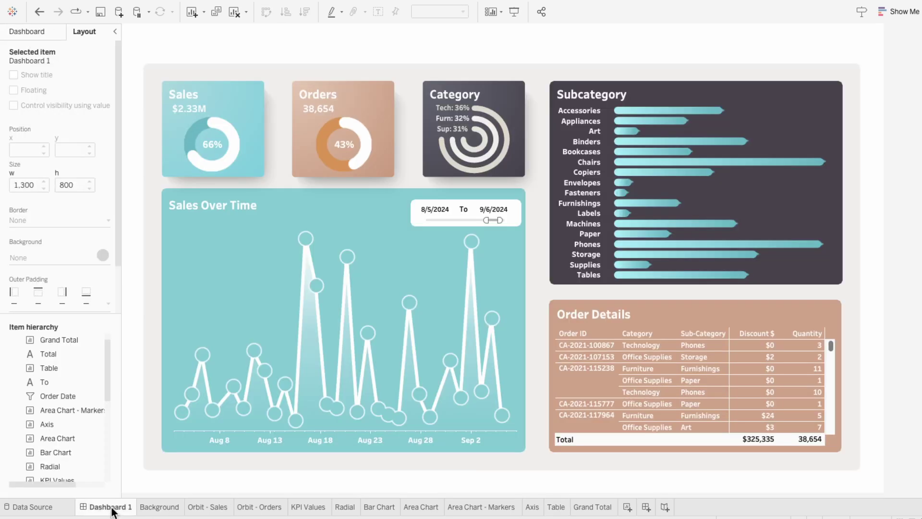
{"action": "left_click", "coordinate": [833, 362]}
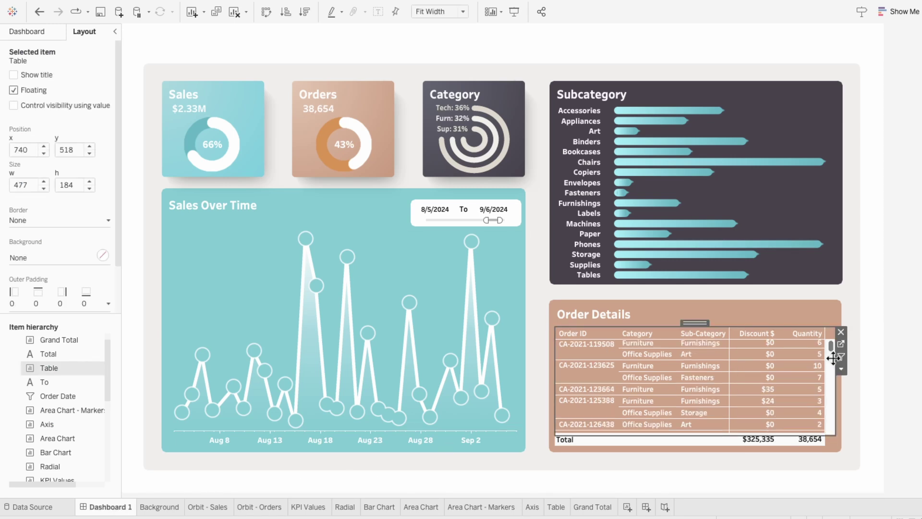
{"action": "left_click", "coordinate": [841, 368]}
{"action": "mouse_move", "coordinate": [842, 366]}
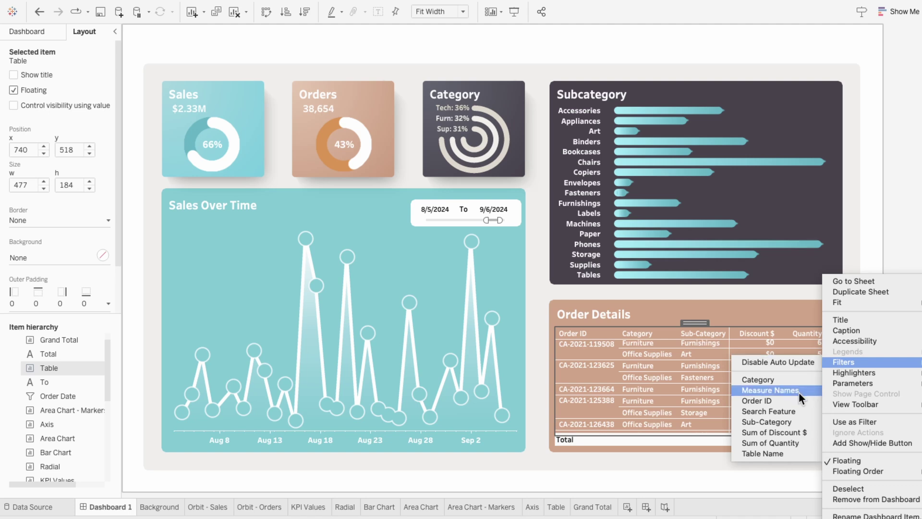
{"action": "left_click", "coordinate": [799, 408]}
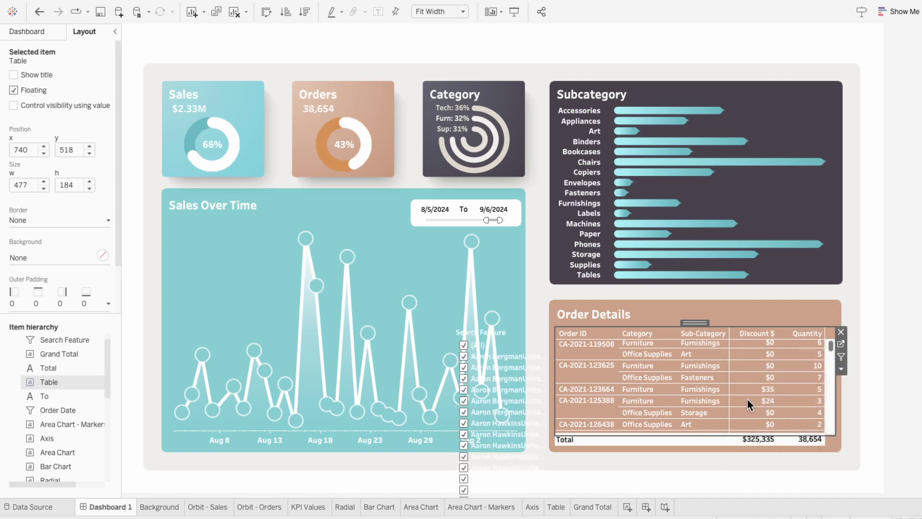
{"action": "left_click", "coordinate": [491, 339]}
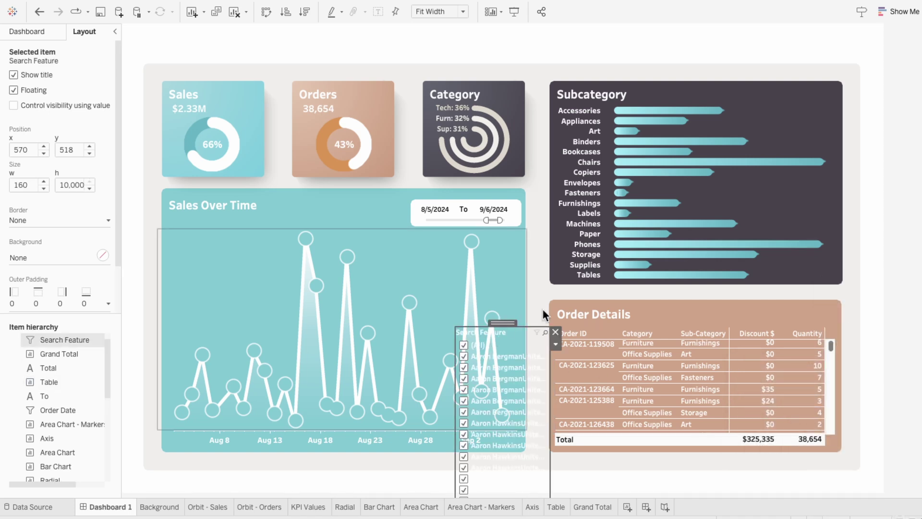
{"action": "left_click_drag", "start_coordinate": [646, 261], "coordinate": [644, 262]}
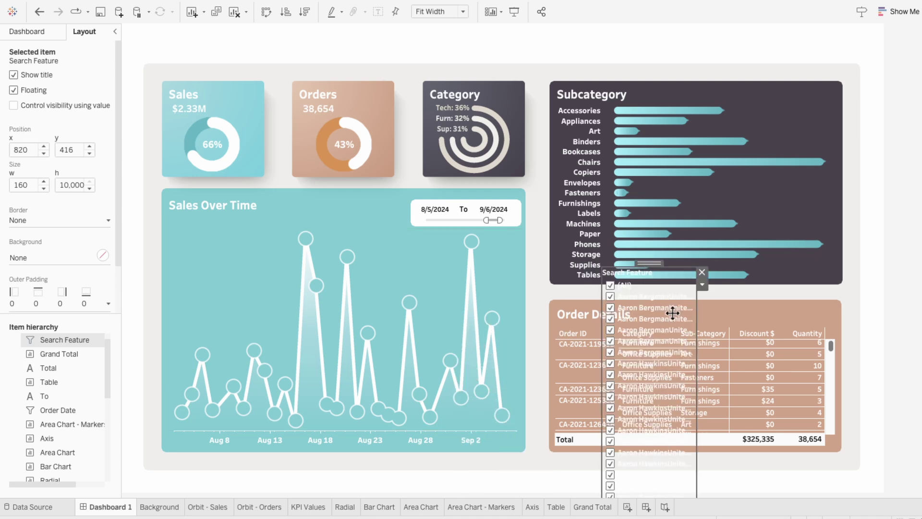
Make Search Feature a Wildcard Match box on Order Details, testing 'art' then 'chair'
{"action": "left_click", "coordinate": [702, 287]}
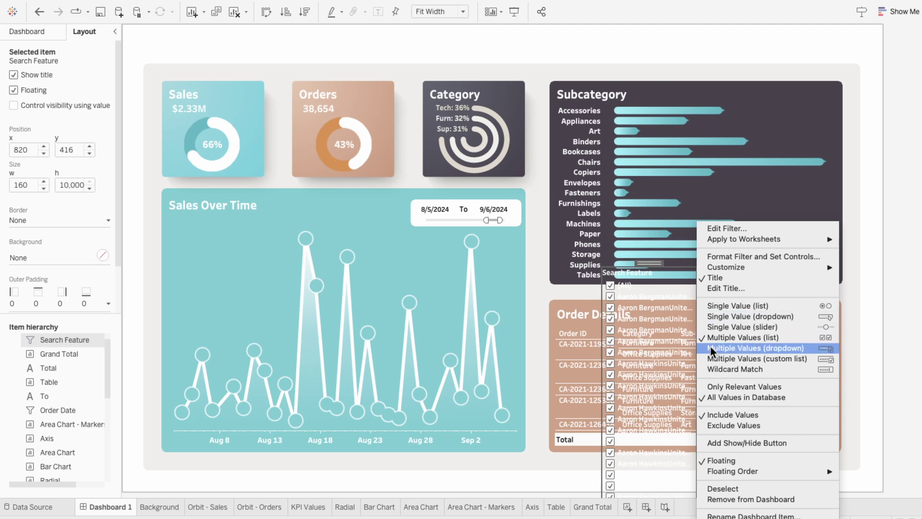
{"action": "left_click", "coordinate": [716, 368]}
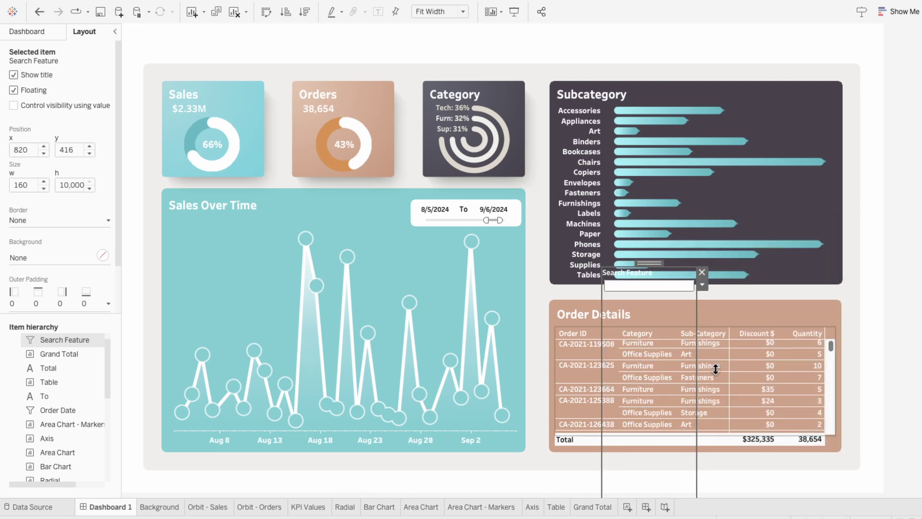
{"action": "left_click_drag", "start_coordinate": [645, 265], "coordinate": [787, 295]}
{"action": "left_click", "coordinate": [782, 315]}
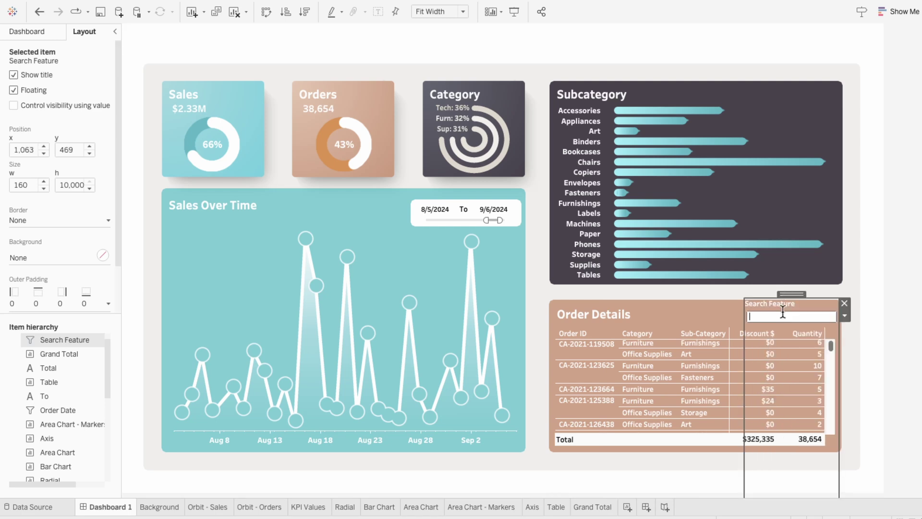
{"action": "type", "text": "art"}
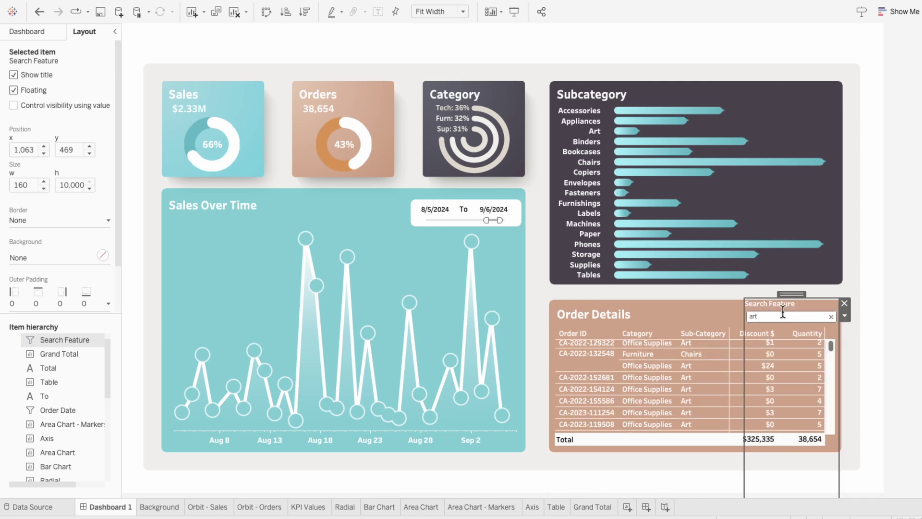
{"action": "double_click", "coordinate": [782, 313]}
{"action": "type", "text": "chair"}
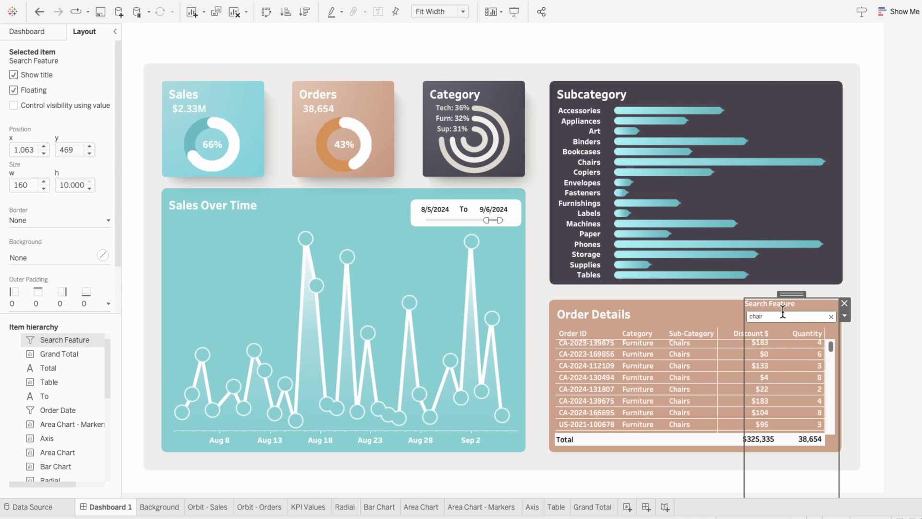
Clear the search, hide the filter's title, and move the box left over the table header
{"action": "left_click", "coordinate": [831, 317]}
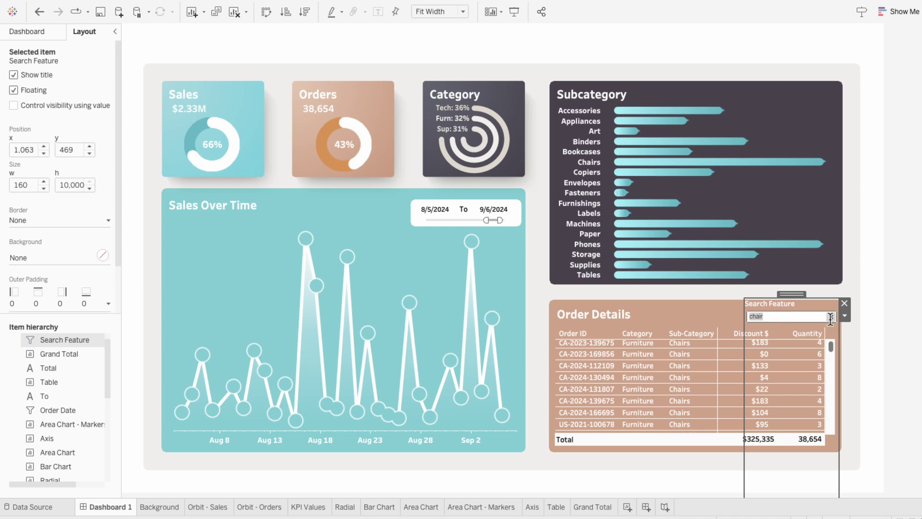
{"action": "right_click", "coordinate": [756, 303]}
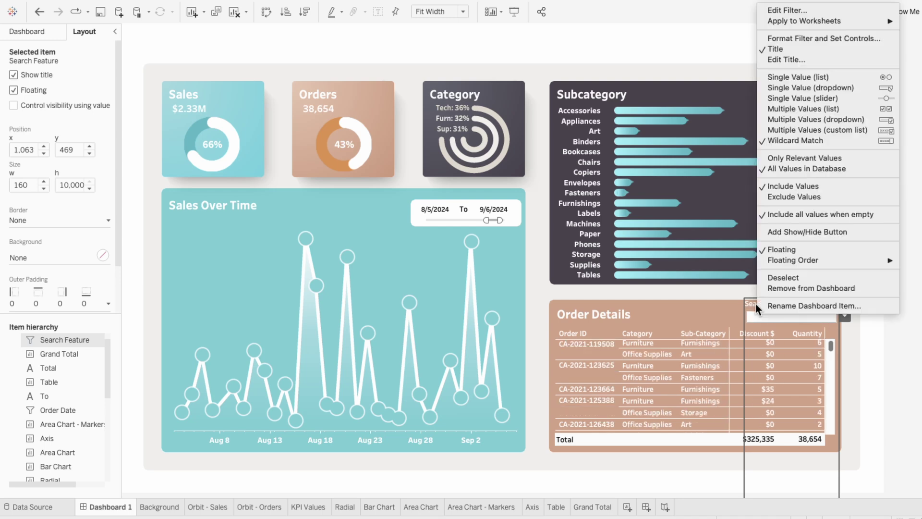
{"action": "left_click", "coordinate": [791, 50]}
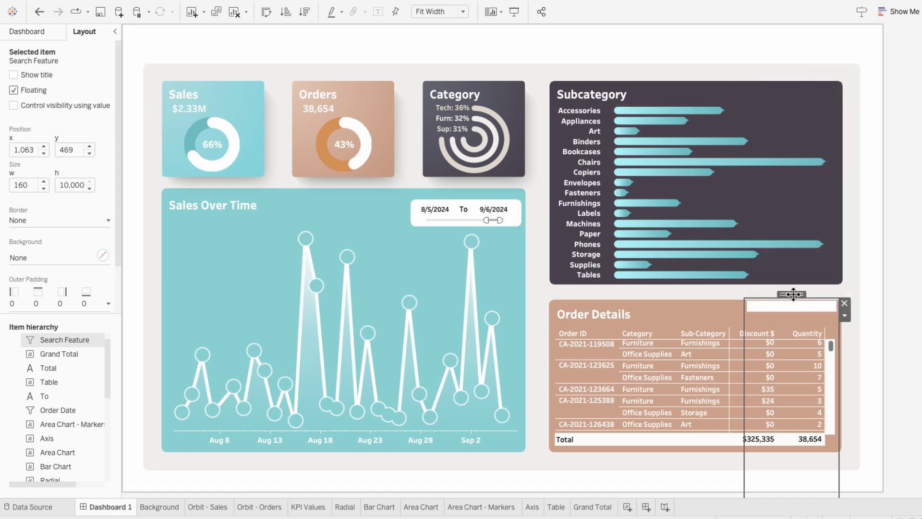
{"action": "left_click_drag", "start_coordinate": [782, 294], "coordinate": [719, 297]}
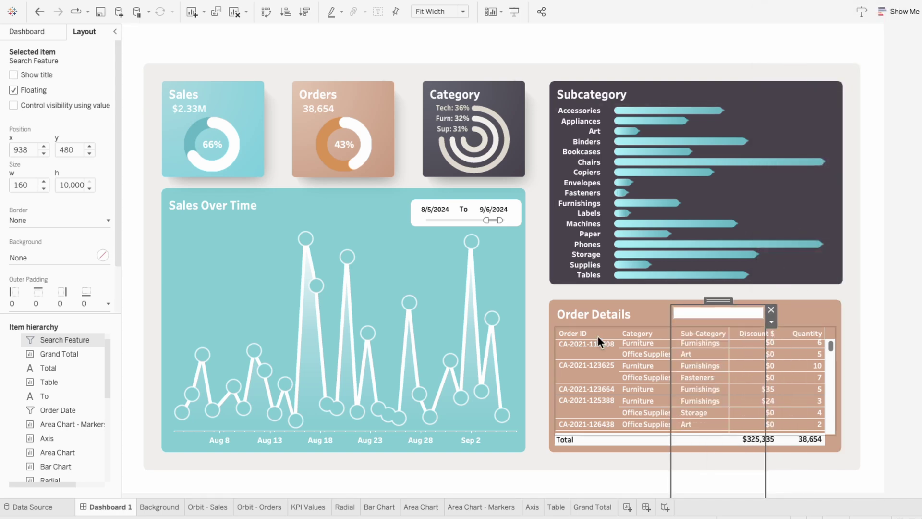
Set the search box height to 50, then resize it to a 221×25 bar
{"action": "triple_click", "coordinate": [62, 185]}
{"action": "type", "text": "50"}
{"action": "key", "text": "Return"}
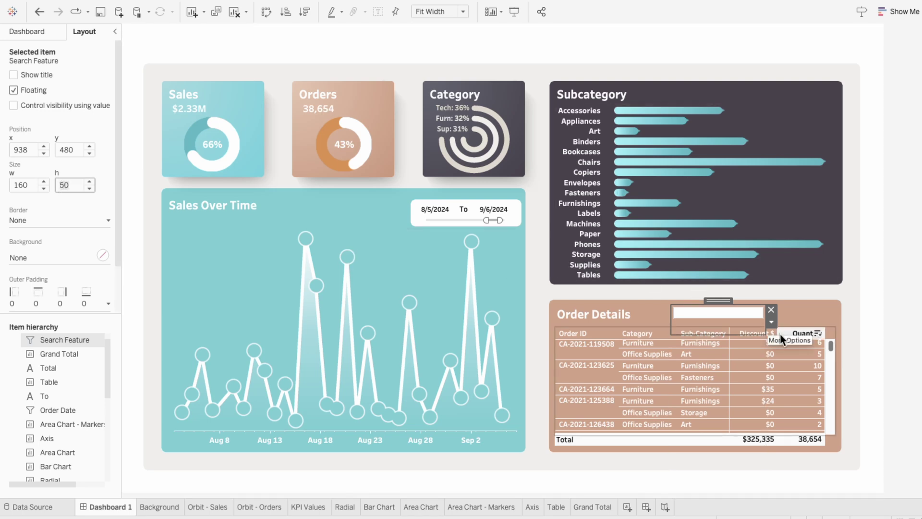
{"action": "left_click_drag", "start_coordinate": [780, 334], "coordinate": [810, 320]}
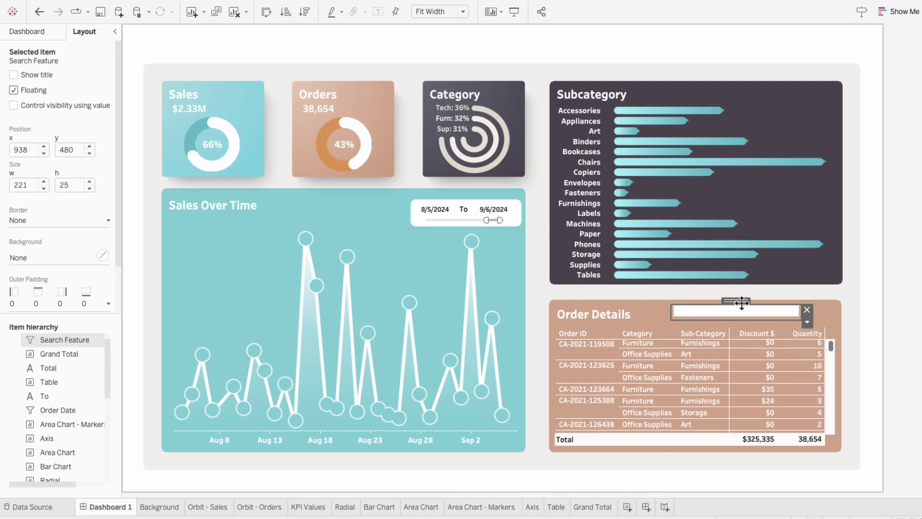
Insert 'Search Bar - Orange.png' as a floating image object on the dashboard
{"action": "left_click", "coordinate": [537, 292]}
{"action": "left_click", "coordinate": [28, 32]}
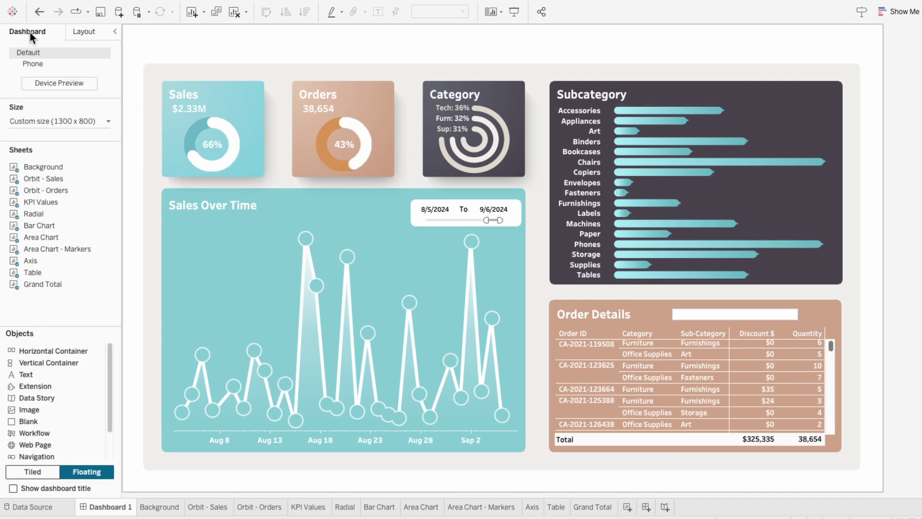
{"action": "left_click_drag", "start_coordinate": [27, 412], "coordinate": [413, 272]}
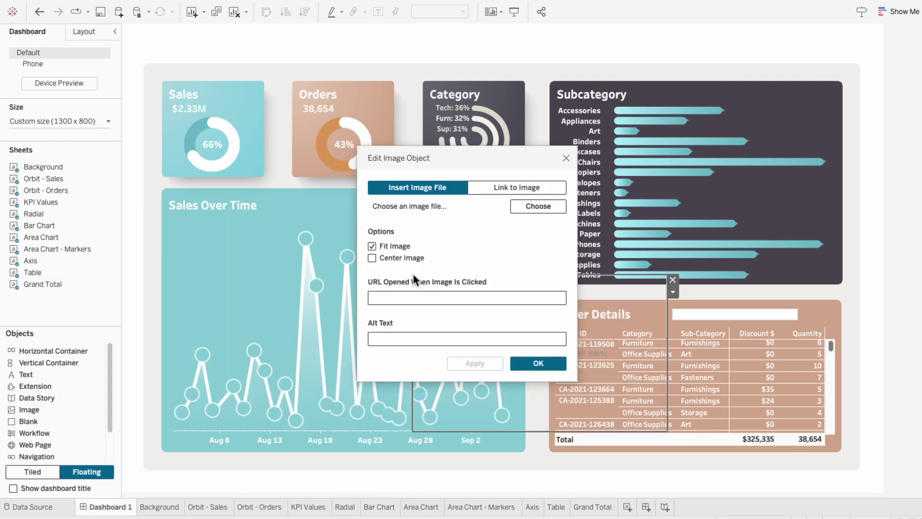
{"action": "left_click", "coordinate": [525, 206]}
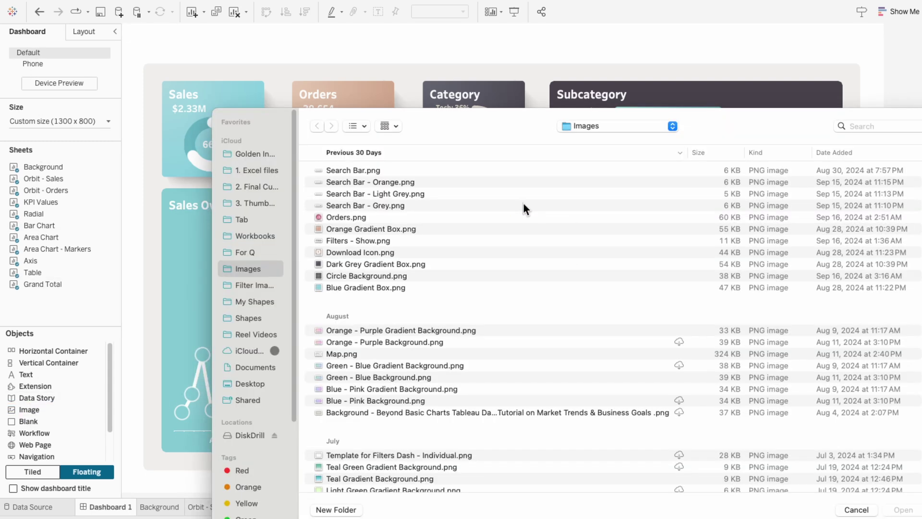
{"action": "double_click", "coordinate": [388, 183]}
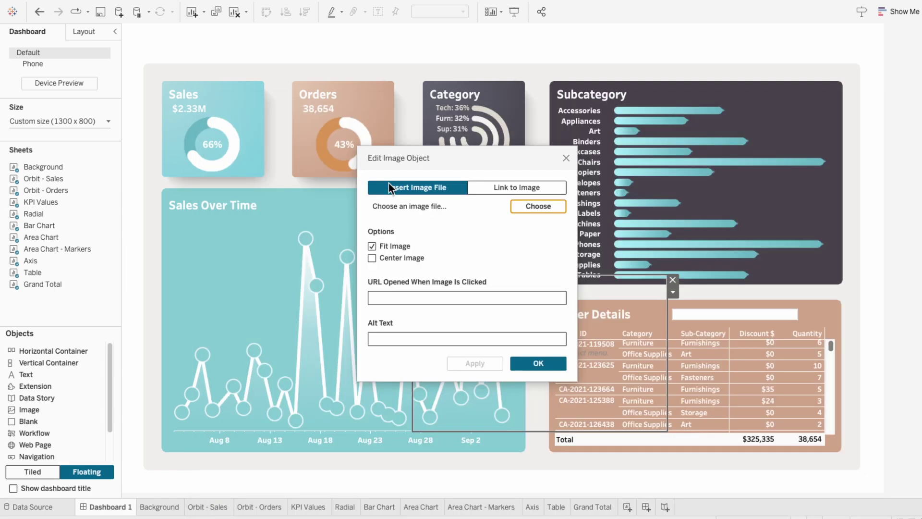
{"action": "left_click", "coordinate": [553, 368]}
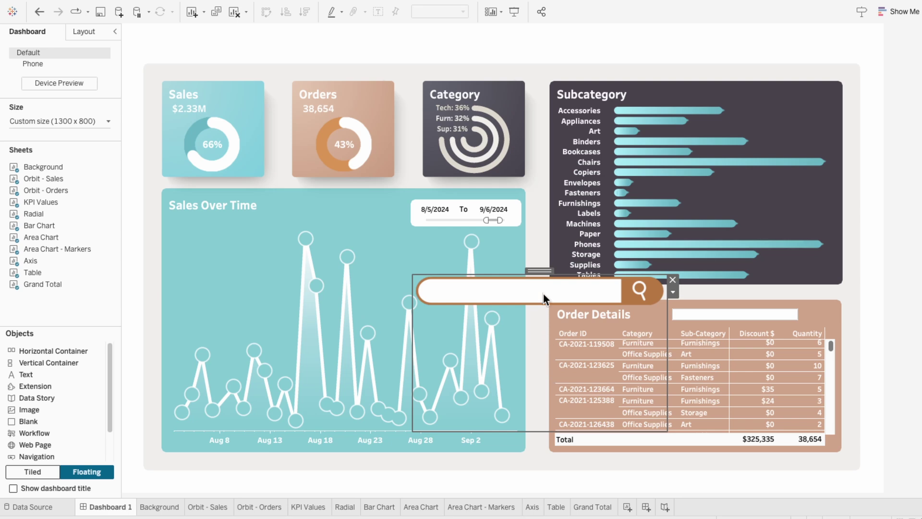
Shrink the orange image into a bar by Order Details, with the search box in front and aligned
{"action": "left_click_drag", "start_coordinate": [543, 293], "coordinate": [707, 298]}
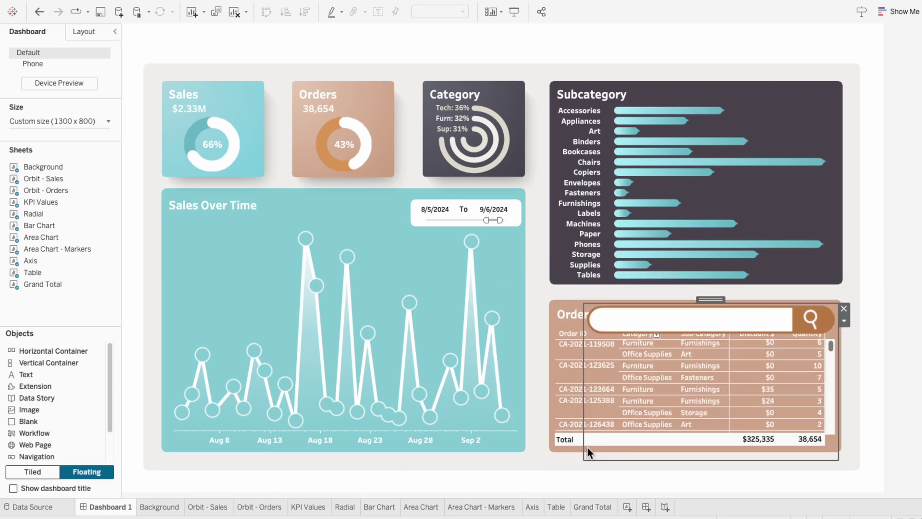
{"action": "left_click_drag", "start_coordinate": [587, 452], "coordinate": [721, 324]}
{"action": "left_click", "coordinate": [706, 314]}
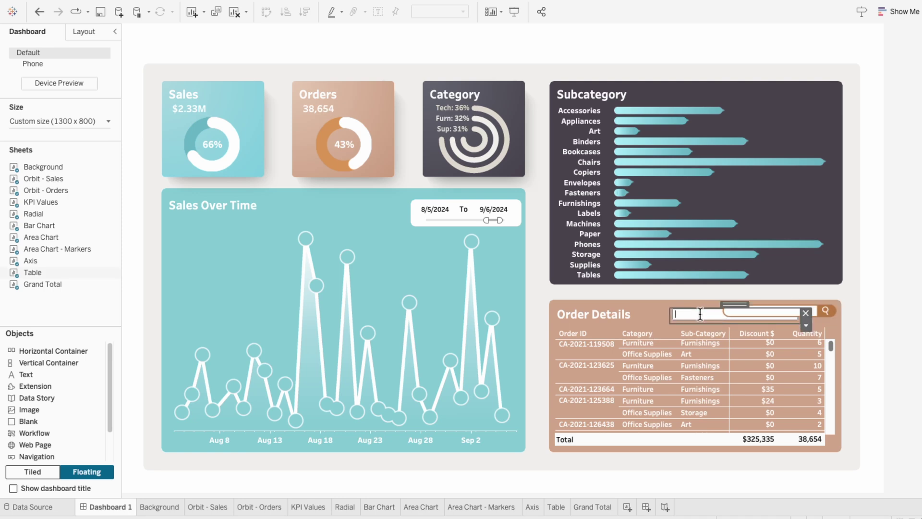
{"action": "left_click", "coordinate": [807, 327]}
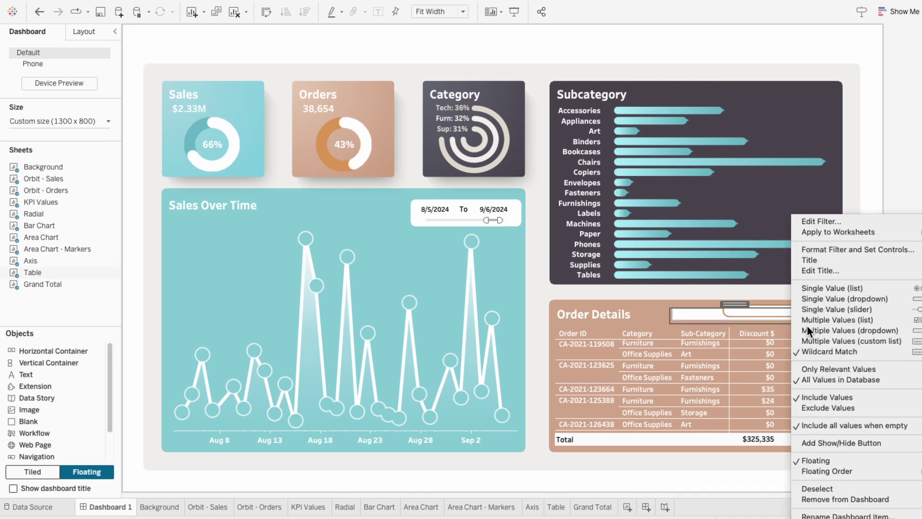
{"action": "mouse_move", "coordinate": [827, 471]}
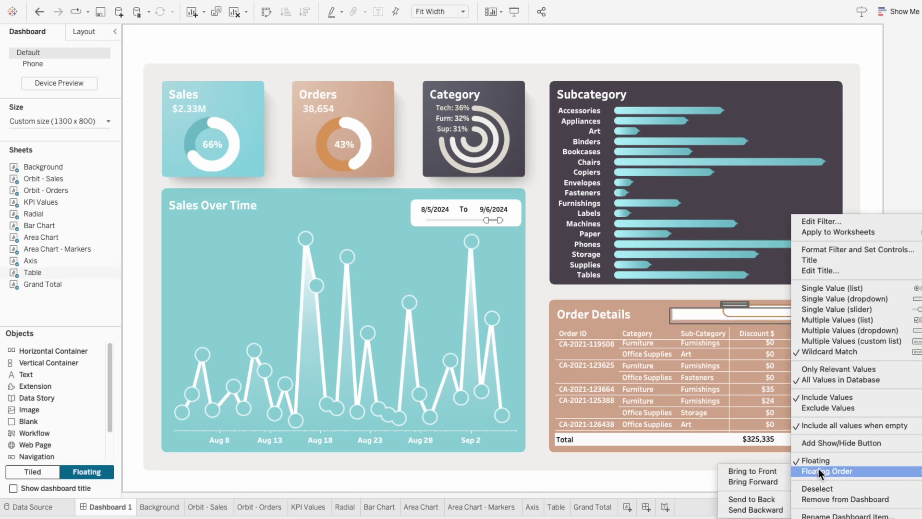
{"action": "left_click", "coordinate": [780, 470]}
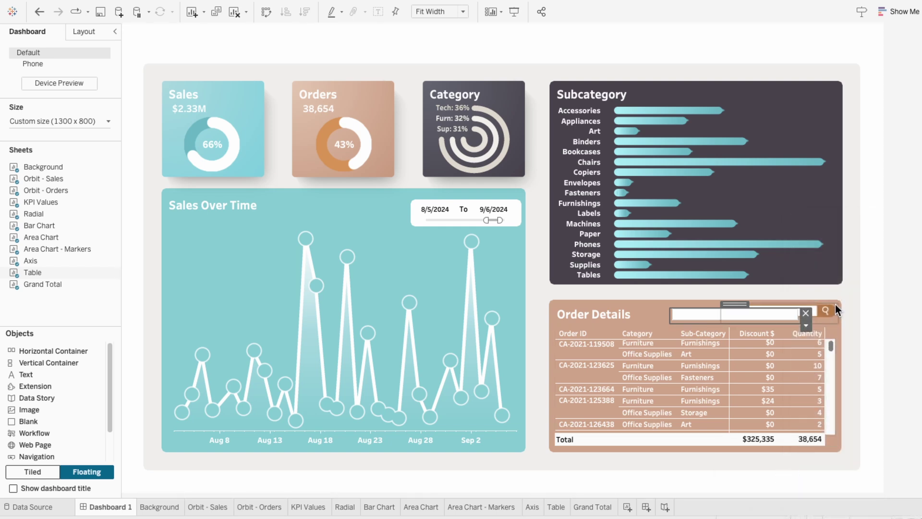
{"action": "left_click_drag", "start_coordinate": [827, 309], "coordinate": [660, 311]}
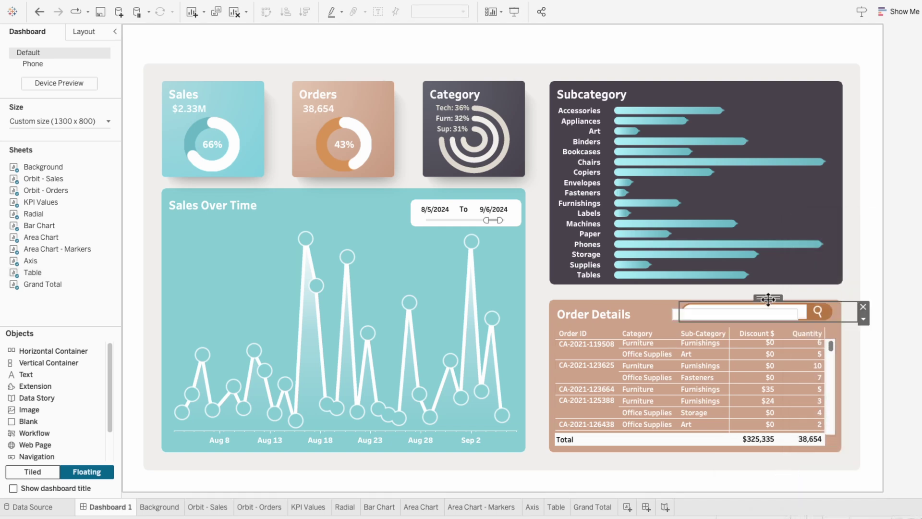
{"action": "left_click", "coordinate": [752, 307]}
{"action": "left_click", "coordinate": [674, 316]}
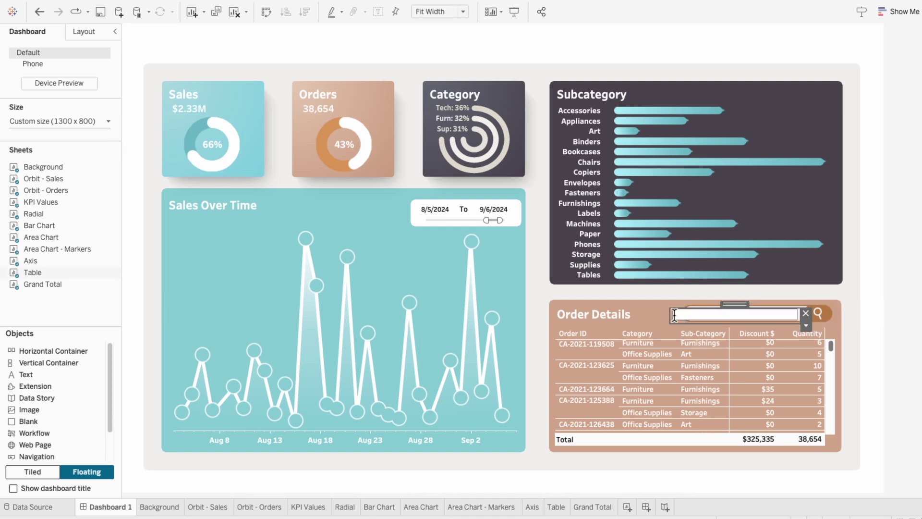
{"action": "left_click", "coordinate": [748, 307]}
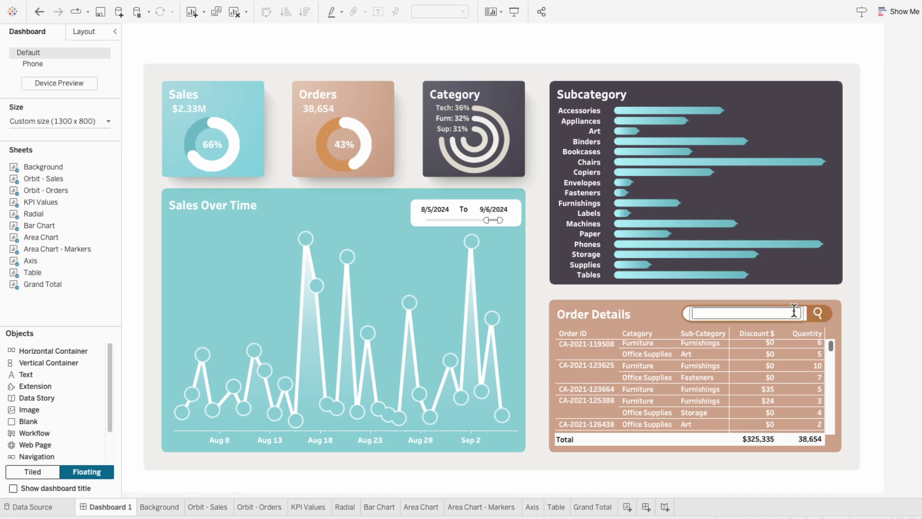
Add a floating blank Text object with a white background, stretched to about 303 wide
{"action": "left_click_drag", "start_coordinate": [34, 371], "coordinate": [625, 293]}
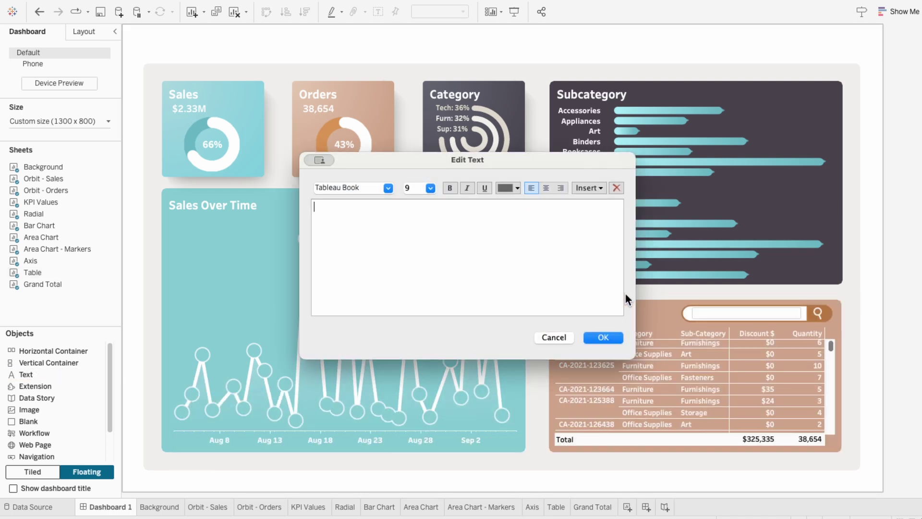
{"action": "left_click", "coordinate": [604, 337]}
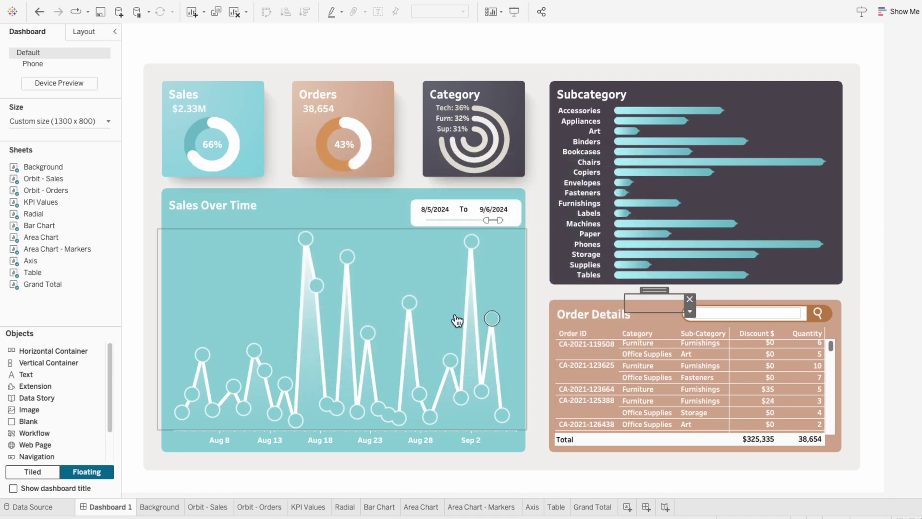
{"action": "left_click", "coordinate": [88, 34]}
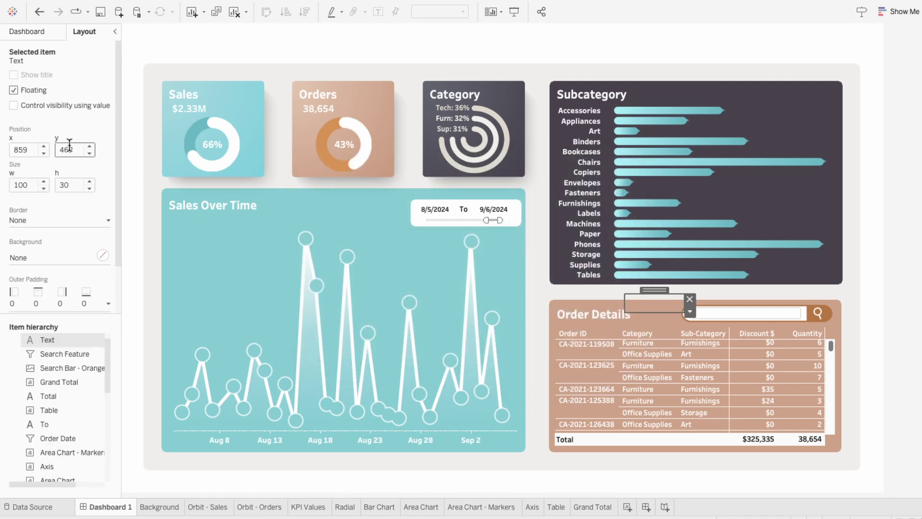
{"action": "left_click", "coordinate": [56, 255]}
{"action": "left_click", "coordinate": [34, 295]}
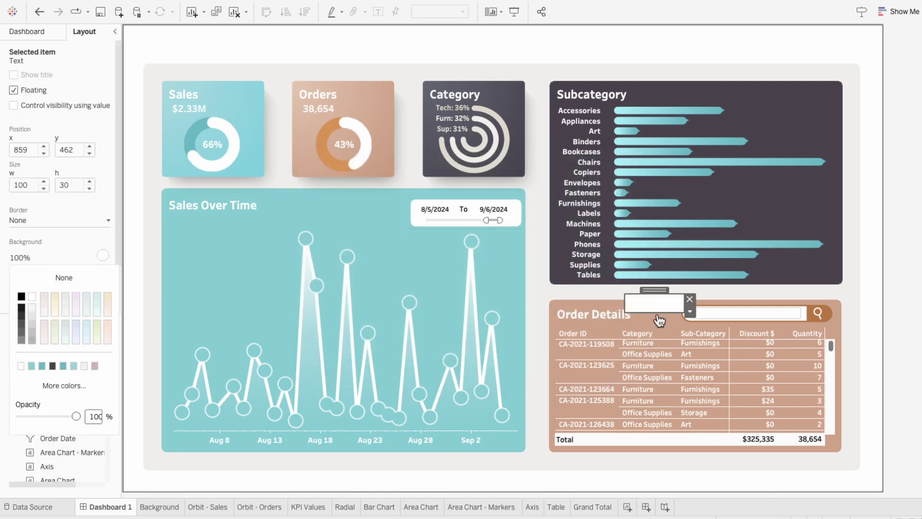
{"action": "left_click", "coordinate": [704, 307]}
{"action": "left_click_drag", "start_coordinate": [704, 307], "coordinate": [800, 309]}
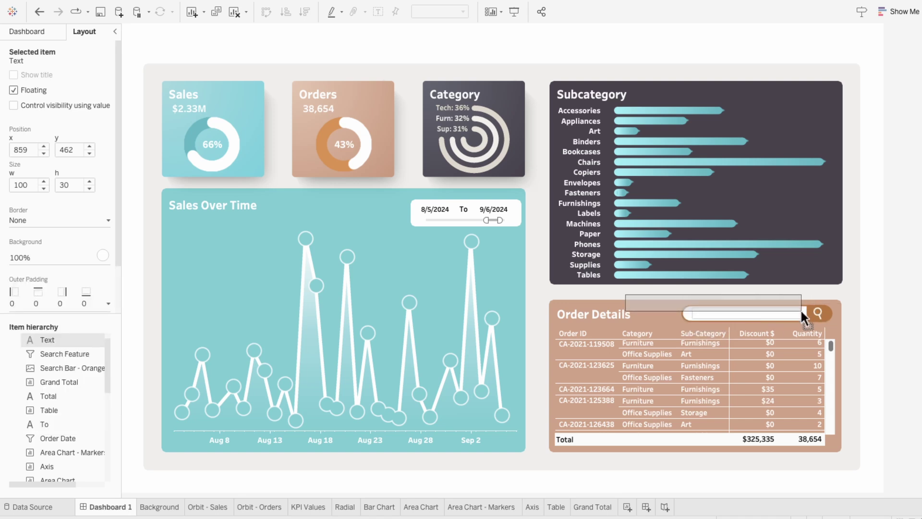
Paste copies of the thin white strip onto the orange search bar to mask its borders
{"action": "left_click", "coordinate": [624, 289]}
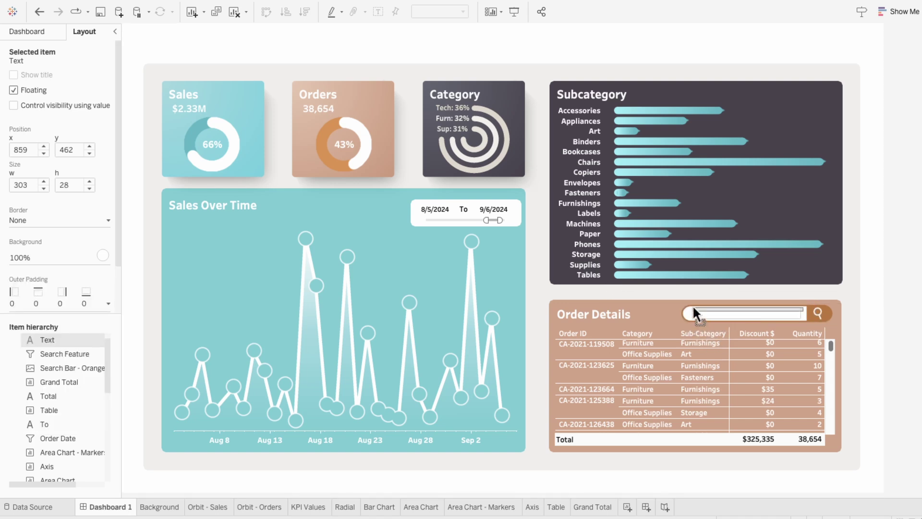
{"action": "left_click", "coordinate": [691, 308]}
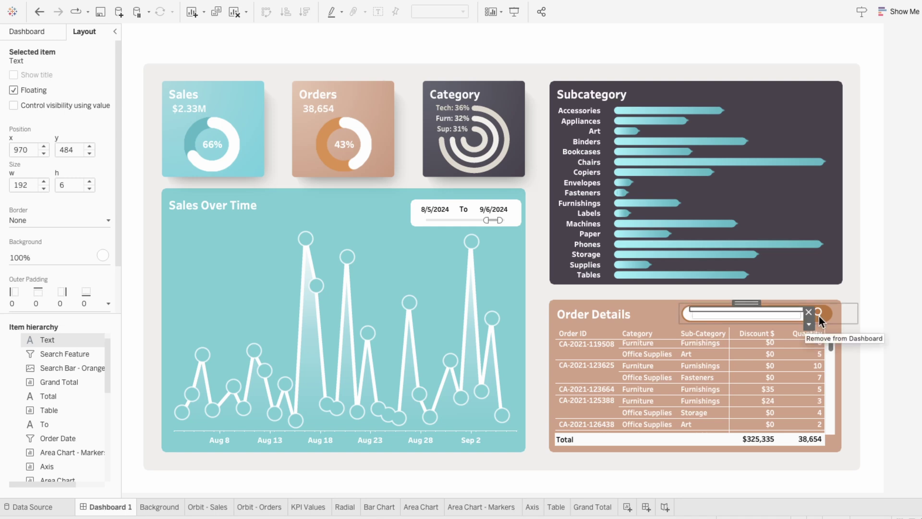
{"action": "key", "text": "ctrl+v"}
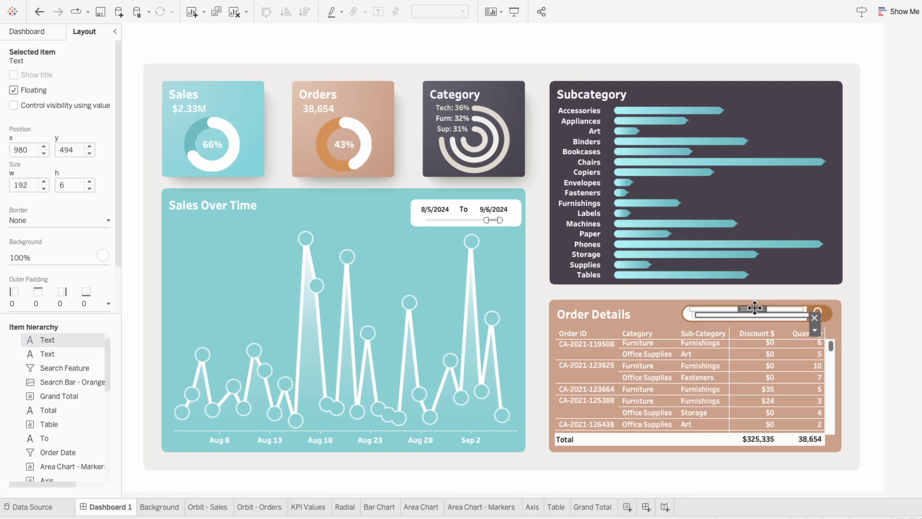
{"action": "left_click_drag", "start_coordinate": [754, 308], "coordinate": [784, 303]}
{"action": "key", "text": "ctrl+v"}
{"action": "key", "text": "ctrl+c"}
{"action": "key", "text": "ctrl+v"}
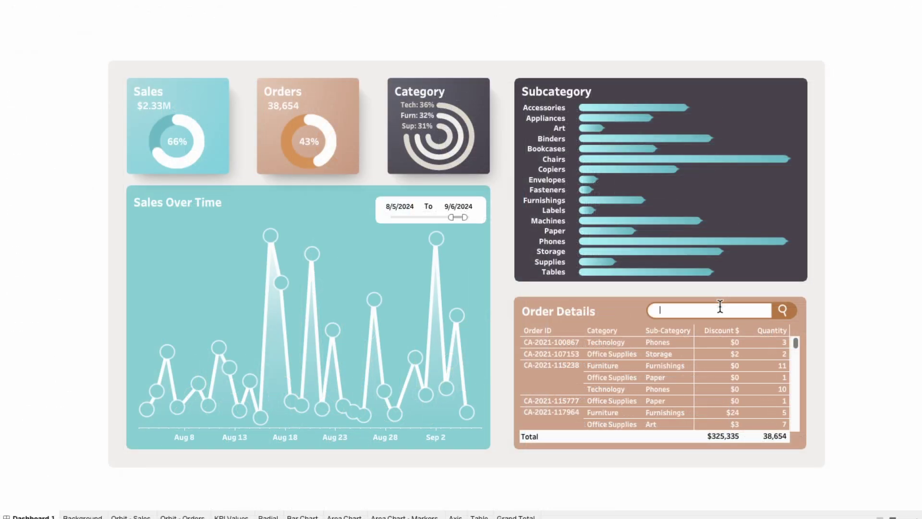
{"action": "type", "text": "paper"}
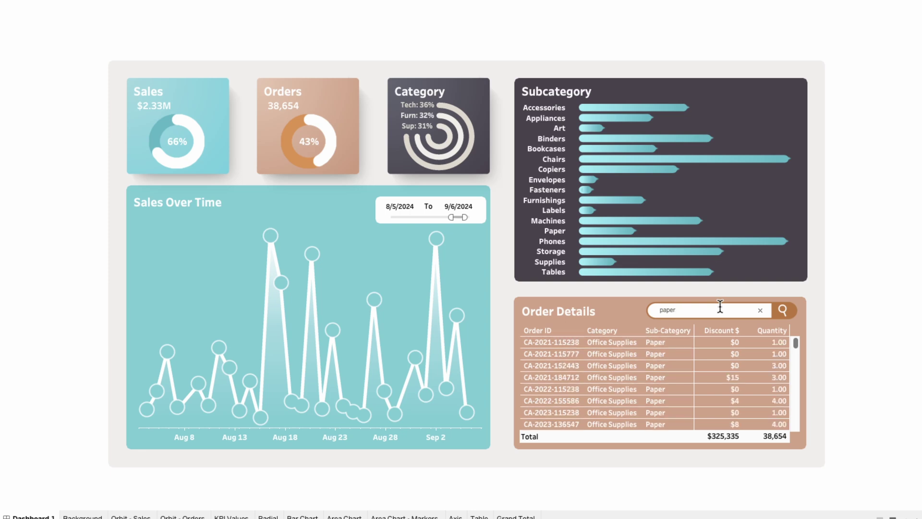
{"action": "left_click", "coordinate": [759, 310]}
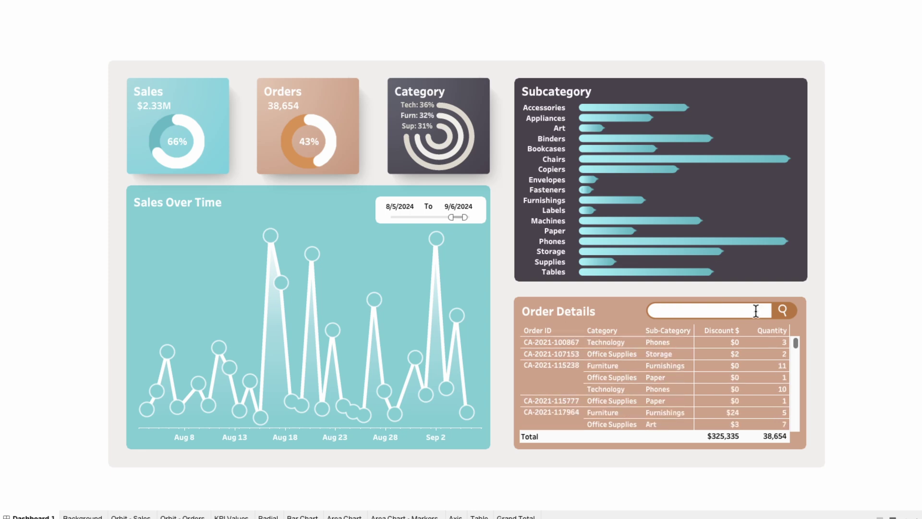
{"action": "type", "text": "chuck"}
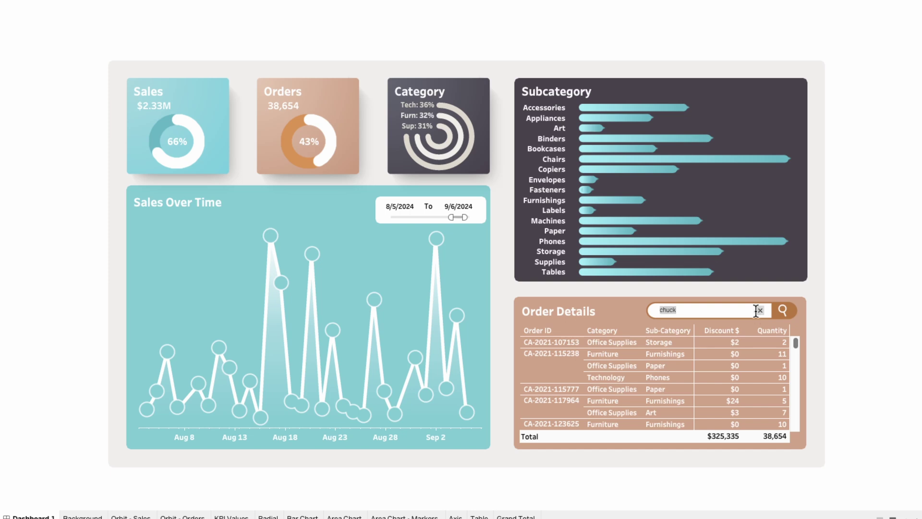
{"action": "left_click", "coordinate": [759, 310]}
{"action": "type", "text": "texas"}
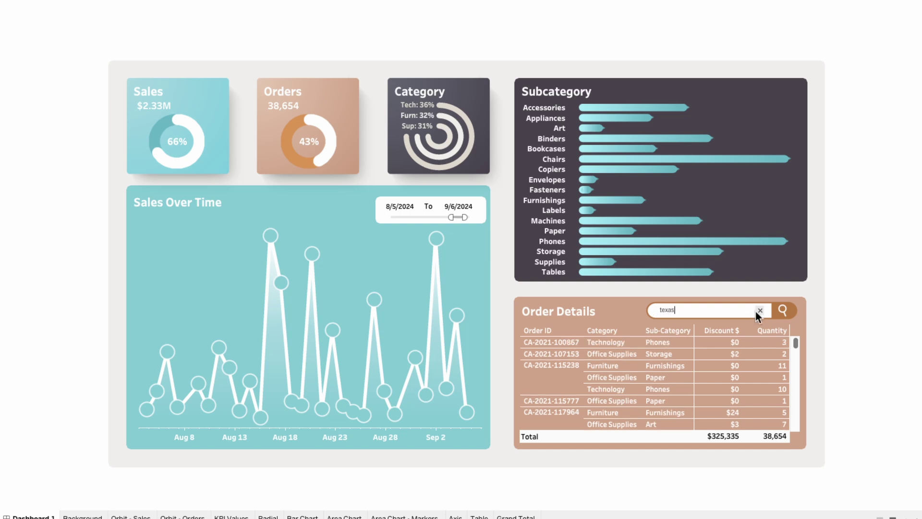
{"action": "left_click", "coordinate": [757, 310]}
{"action": "key", "text": "Escape"}
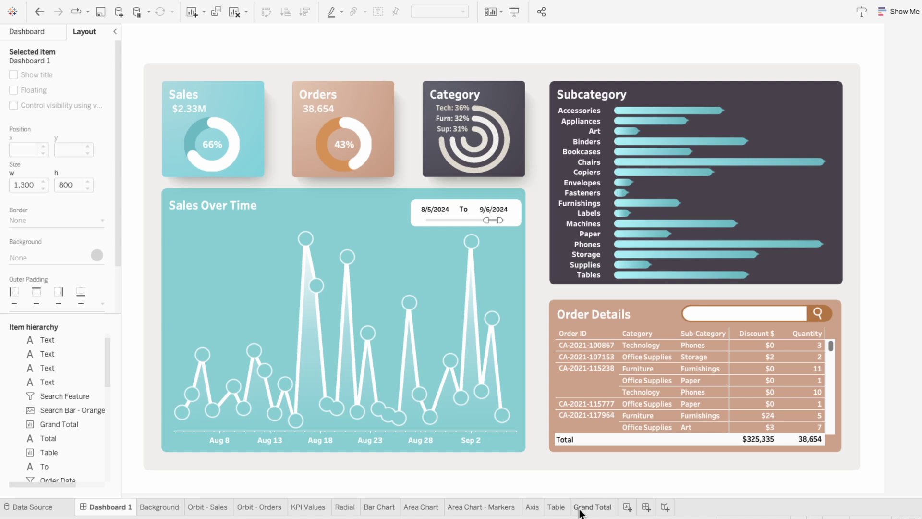
From the Table sheet, extend the Search Feature filter to the Grand Total worksheet, then return to Dashboard 1
{"action": "left_click", "coordinate": [558, 508]}
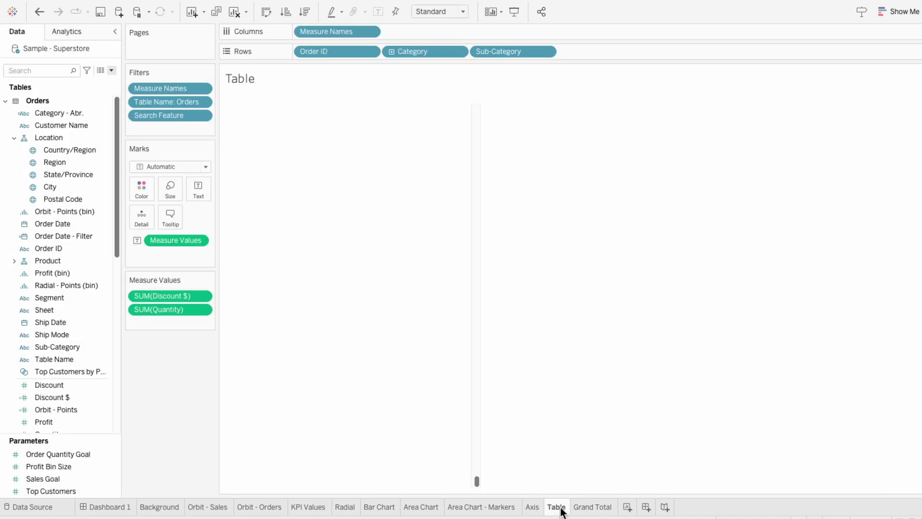
{"action": "right_click", "coordinate": [179, 117]}
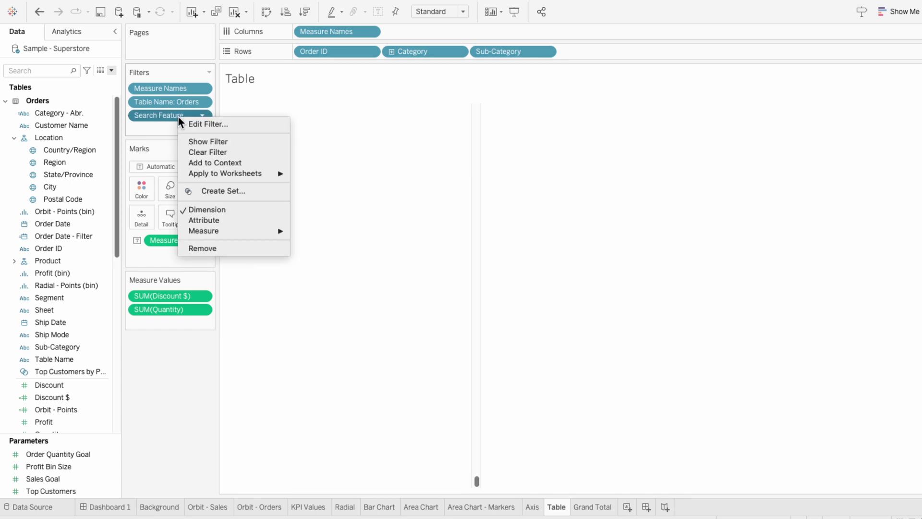
{"action": "mouse_move", "coordinate": [224, 174]}
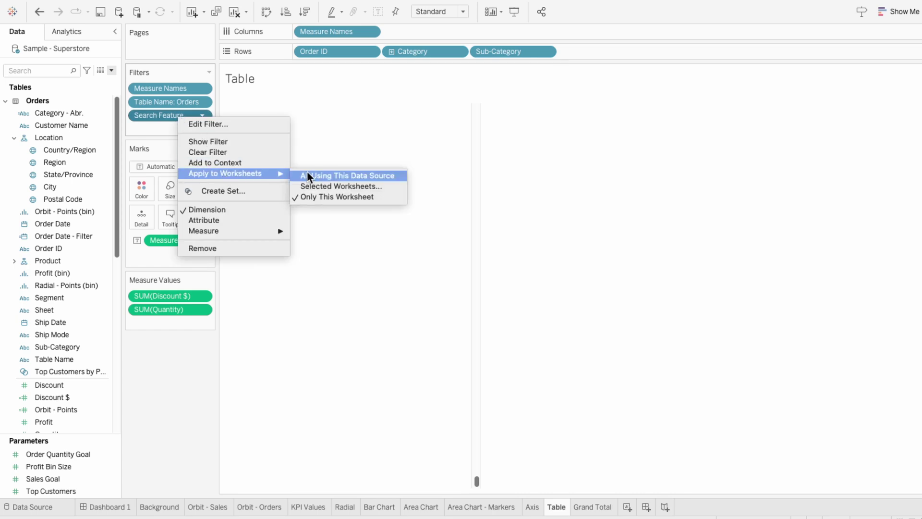
{"action": "left_click", "coordinate": [312, 185]}
{"action": "scroll", "coordinate": [327, 287], "scroll_direction": "down", "scroll_amount": 5}
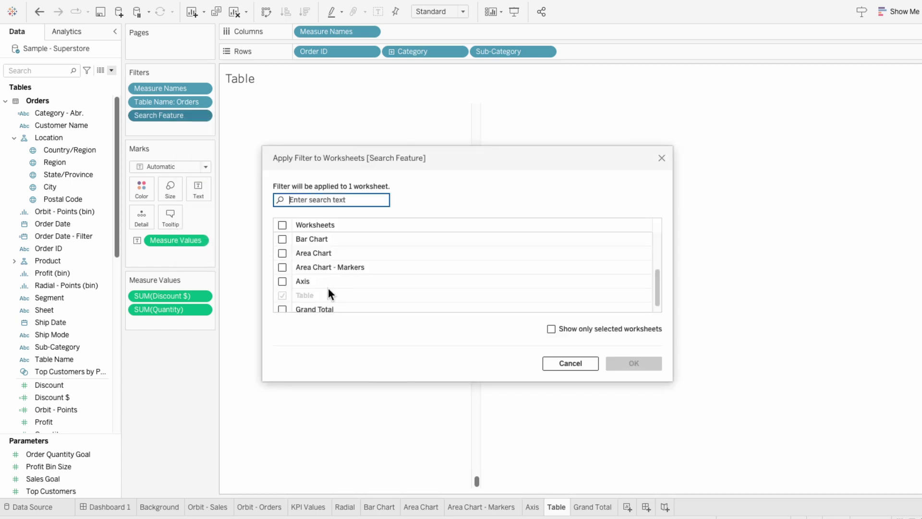
{"action": "left_click", "coordinate": [283, 302]}
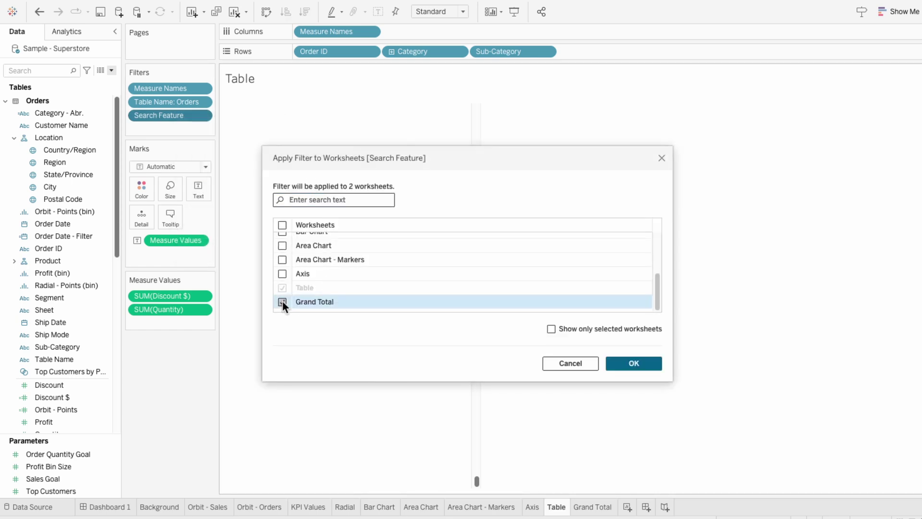
{"action": "left_click", "coordinate": [630, 366]}
{"action": "left_click", "coordinate": [119, 508]}
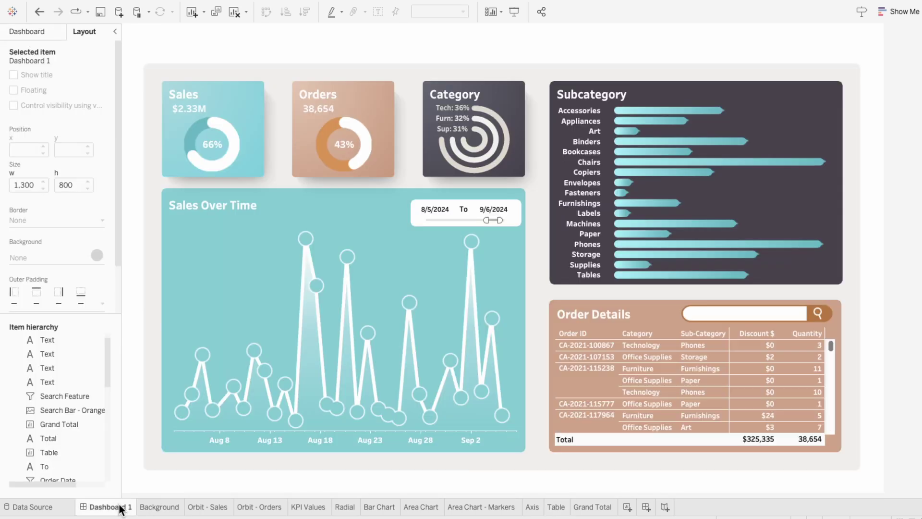
In Presentation Mode, search Order Details by a customer's name and confirm totals of $1,291 and 45
{"action": "left_click", "coordinate": [513, 12]}
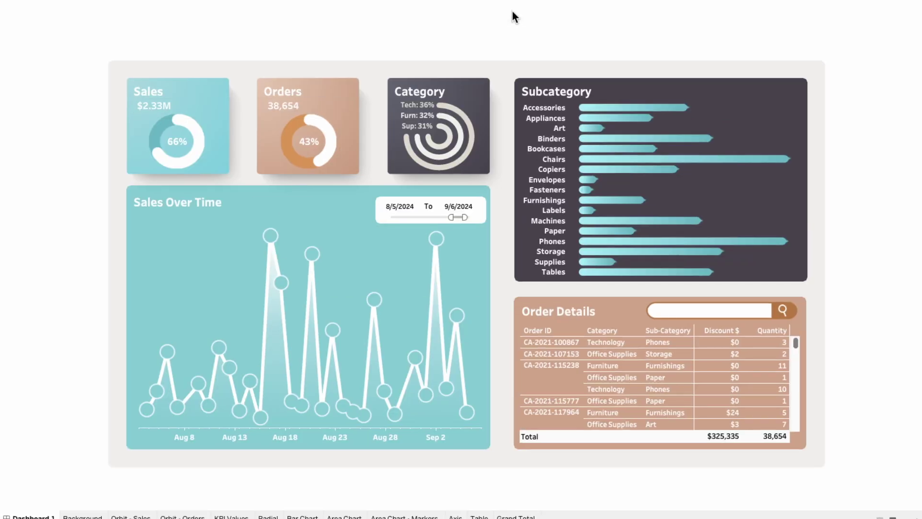
{"action": "left_click", "coordinate": [684, 309]}
{"action": "type", "text": "sarah brown"}
{"action": "key", "text": "Return"}
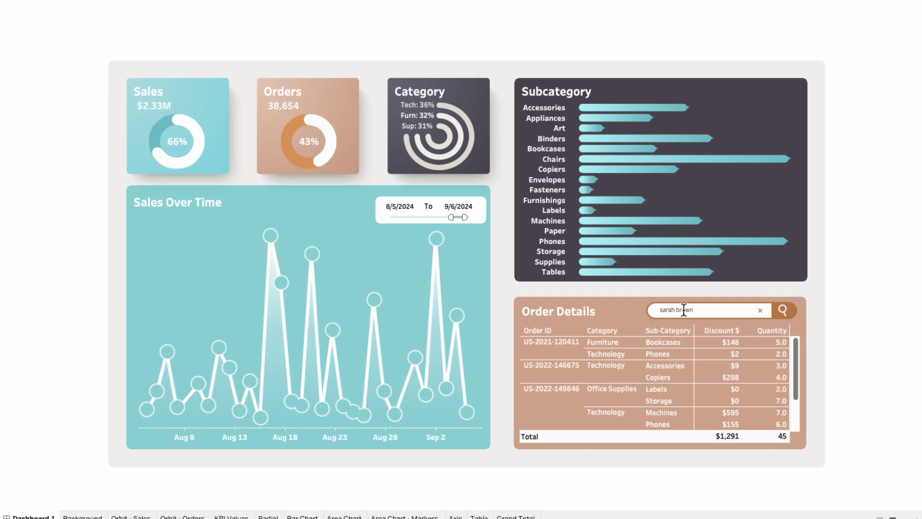
{"action": "mouse_move", "coordinate": [724, 440]}
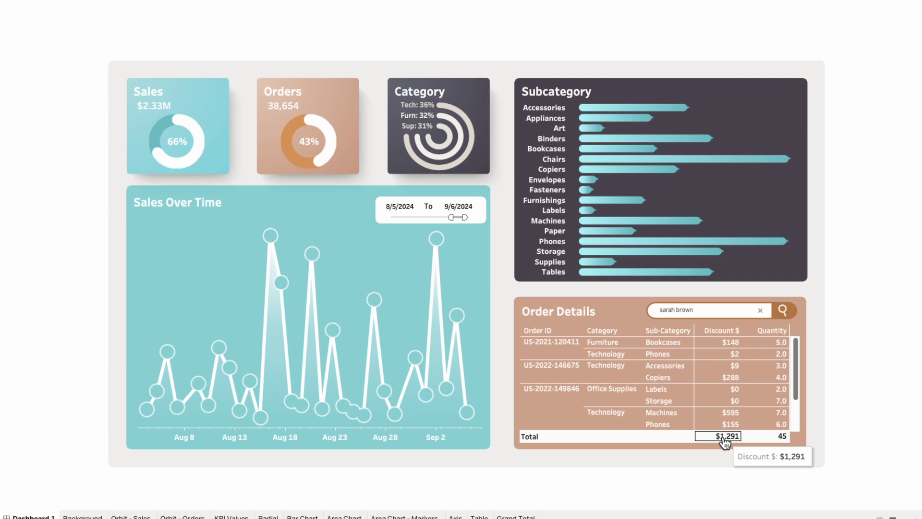
{"action": "mouse_move", "coordinate": [766, 443]}
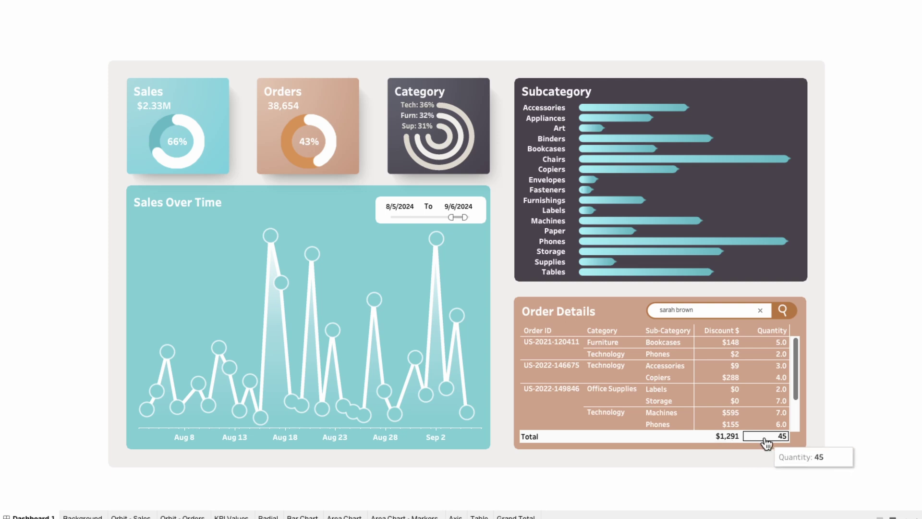